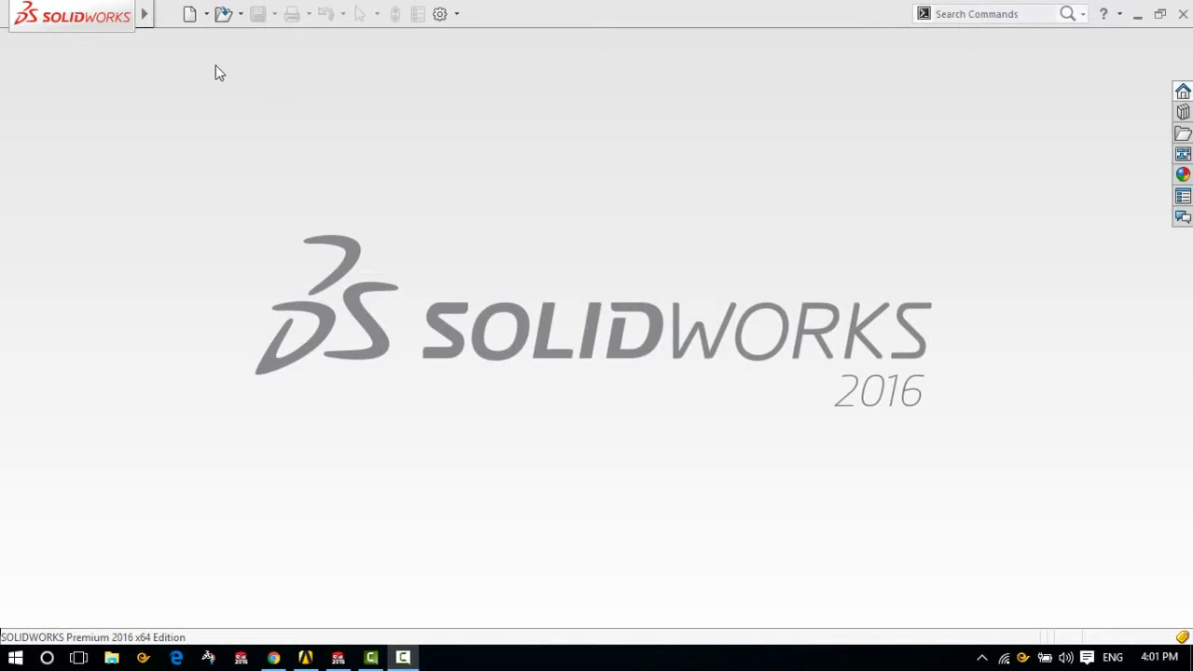
- Create a new blank Part document
left_click(189, 16)
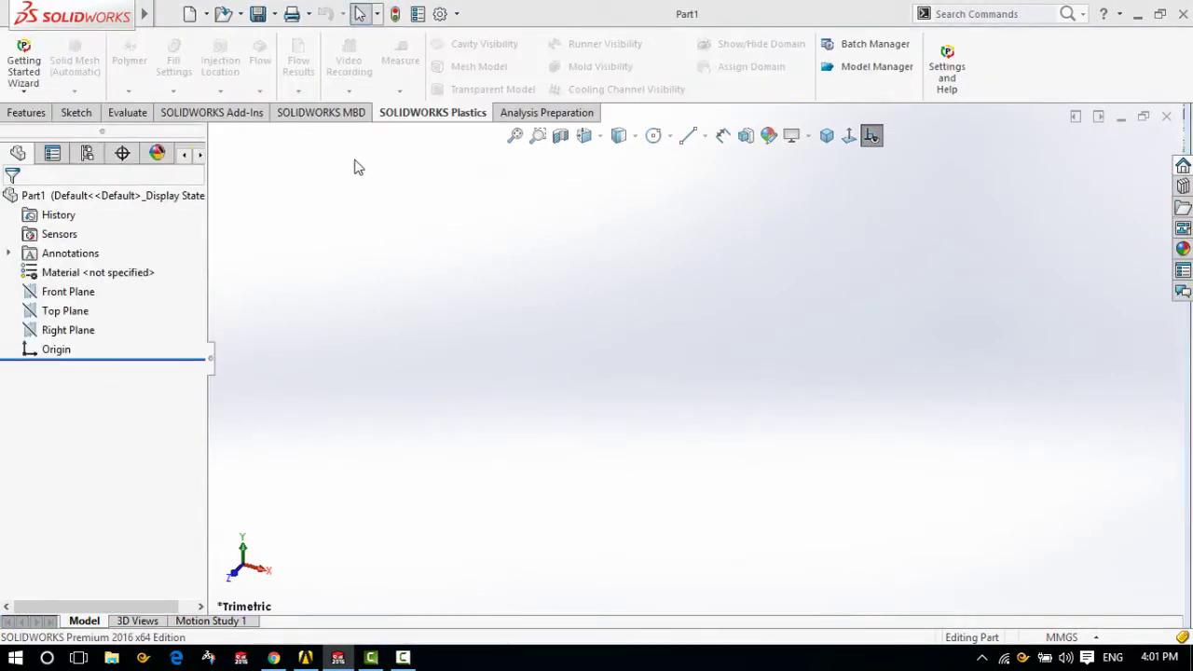
- Tour the Features, Sketch, Evaluate, Add-Ins, MBD and Plastics tabs, ending on Sketch
left_click(28, 112)
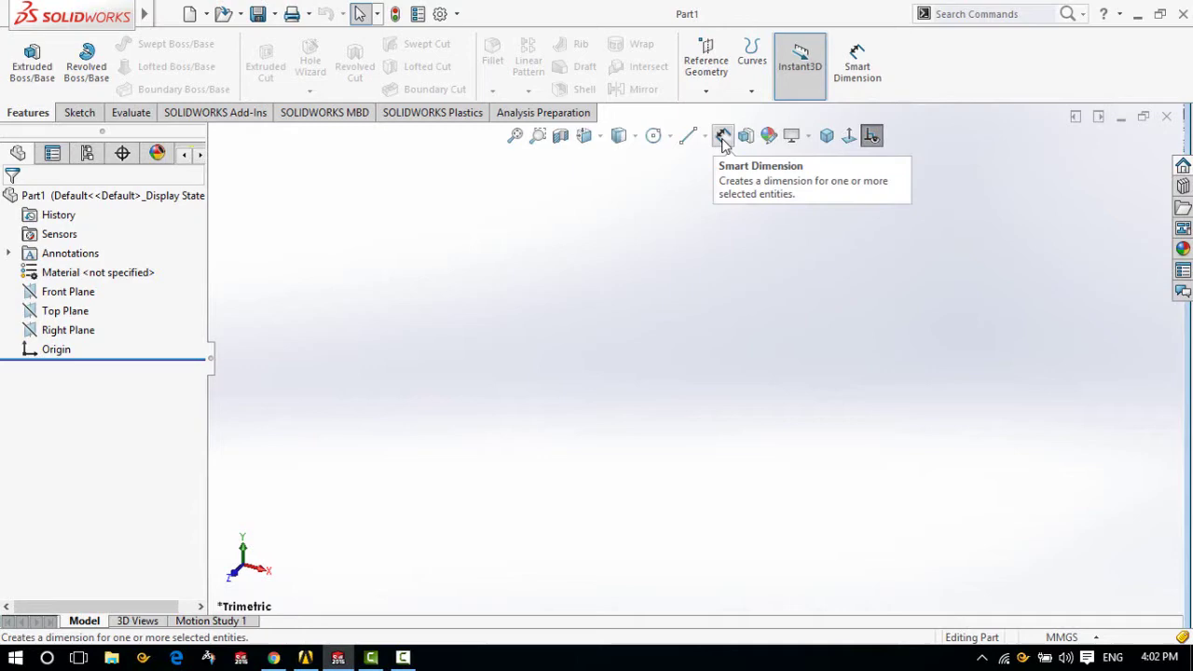
left_click(79, 111)
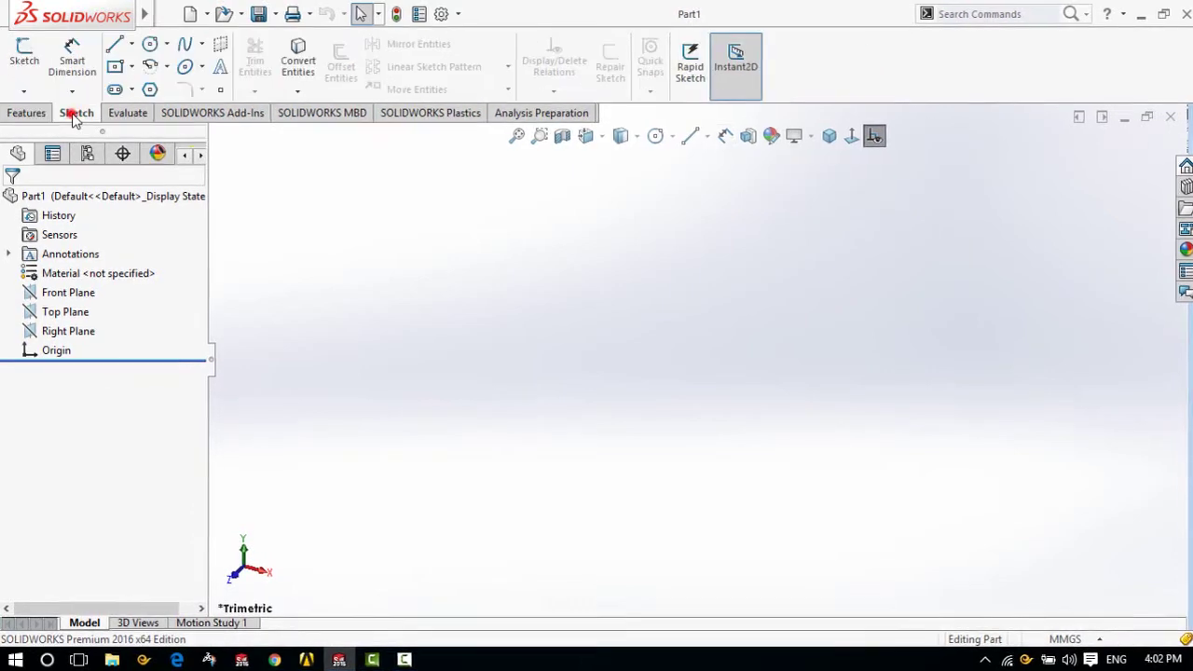
left_click(130, 112)
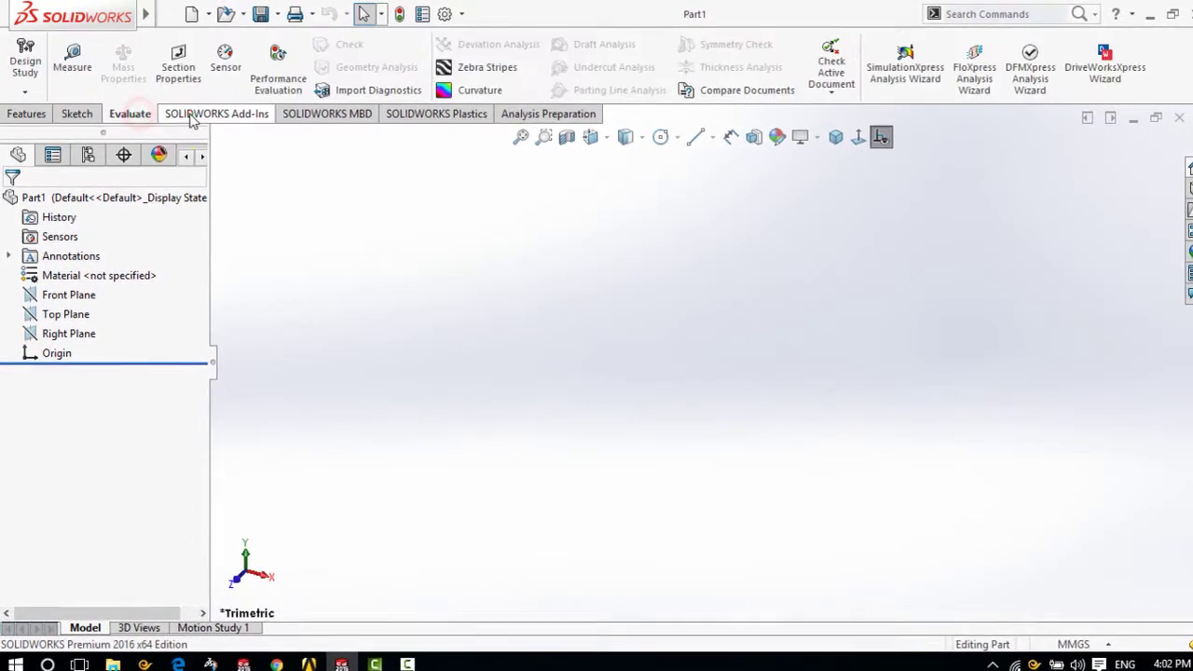
left_click(191, 114)
left_click(317, 113)
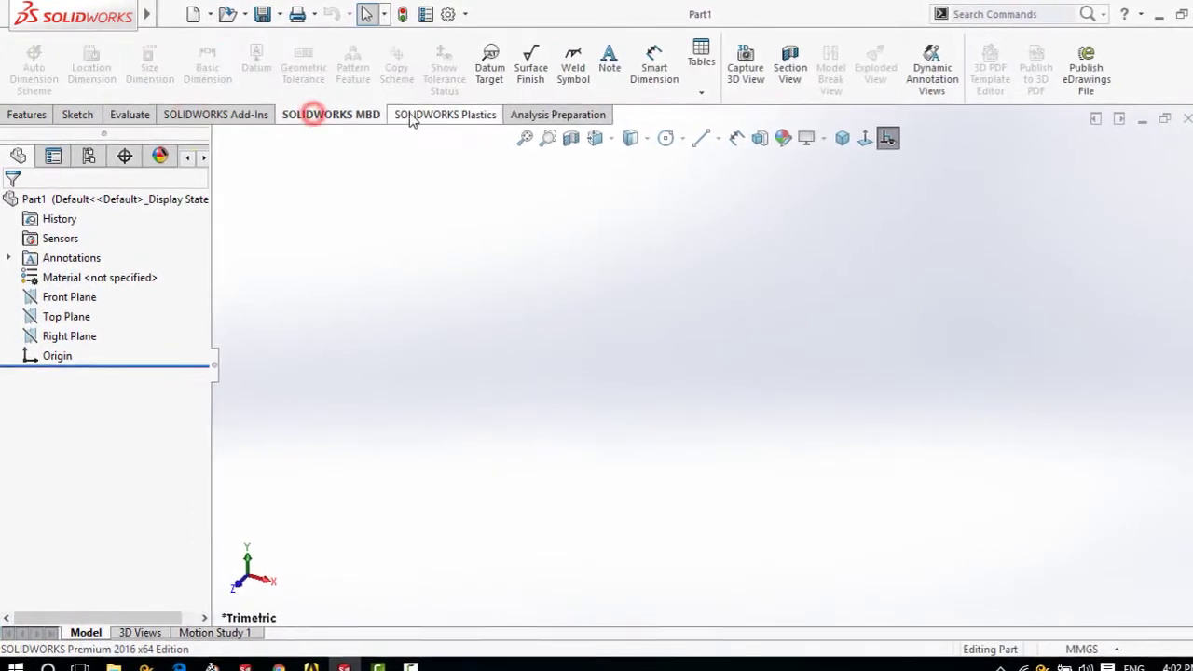
left_click(426, 114)
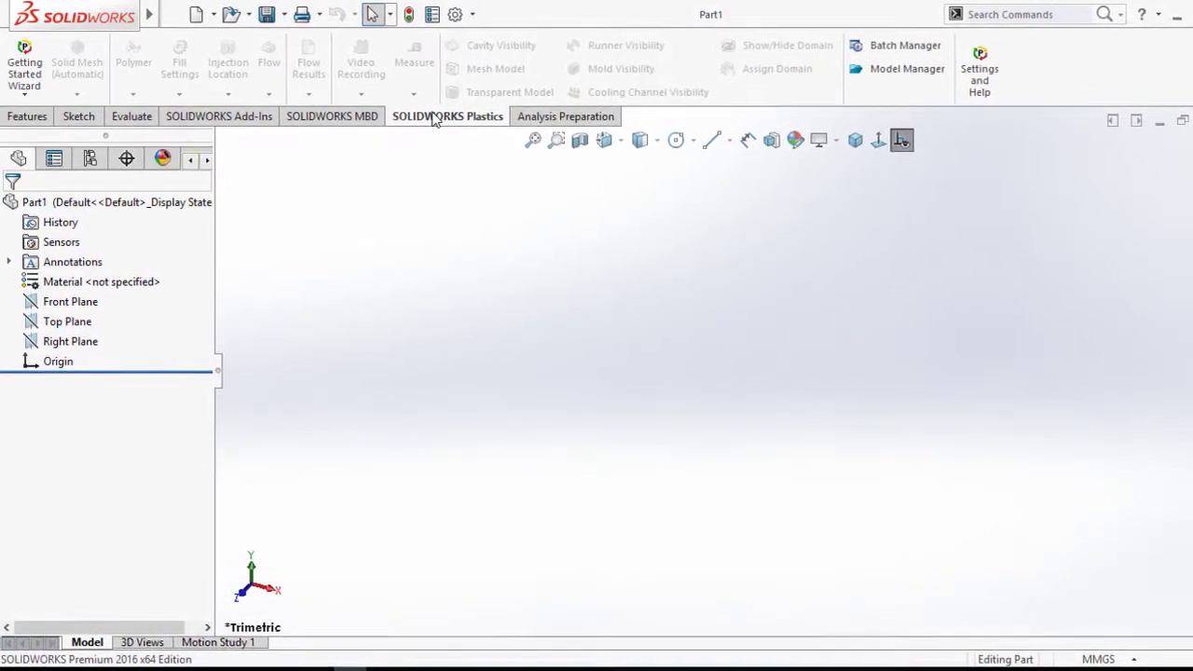
left_click(81, 118)
left_click(37, 118)
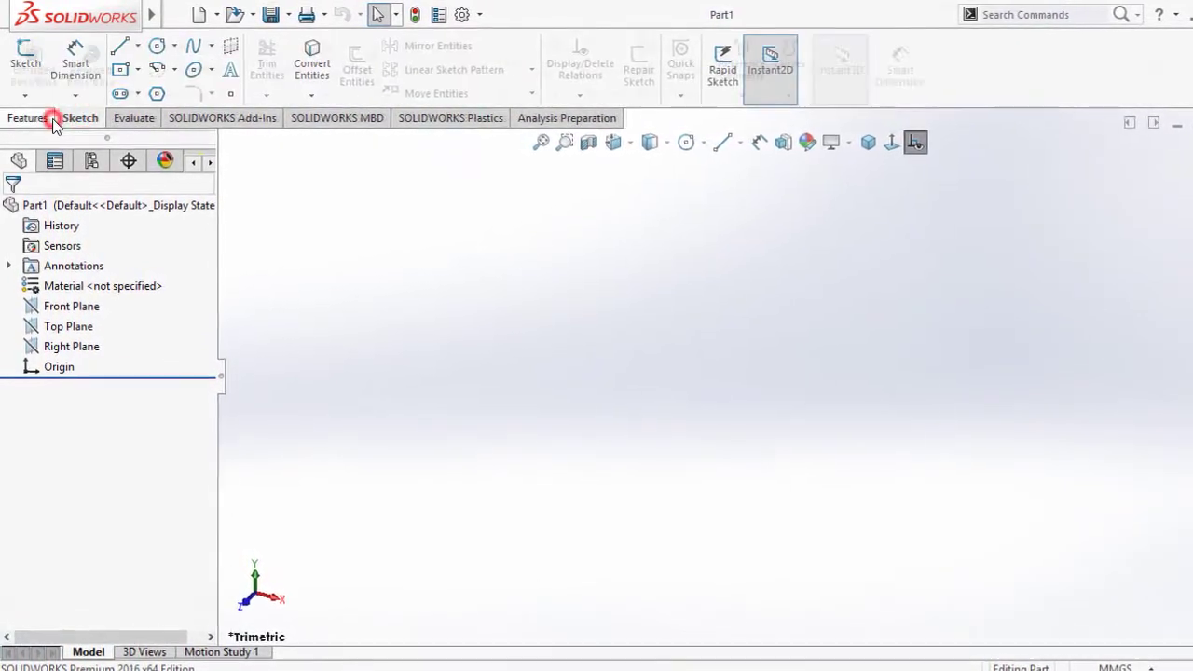
left_click(81, 117)
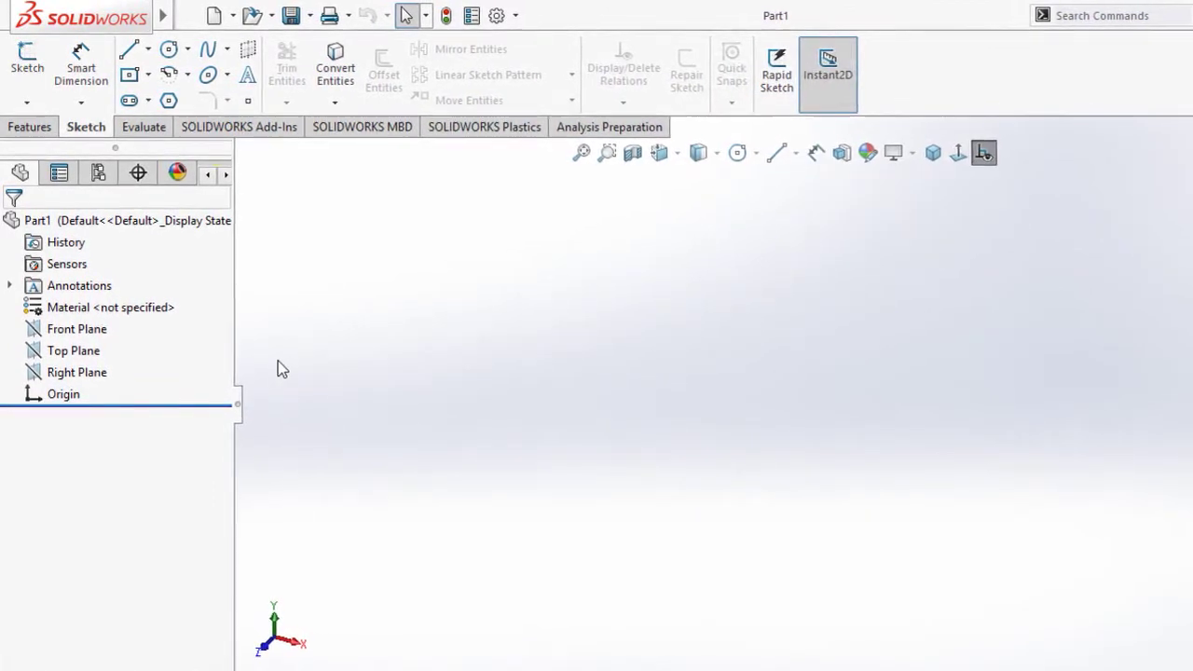
- Start a new sketch on the Front Plane instead of the Top Plane
left_click(67, 352)
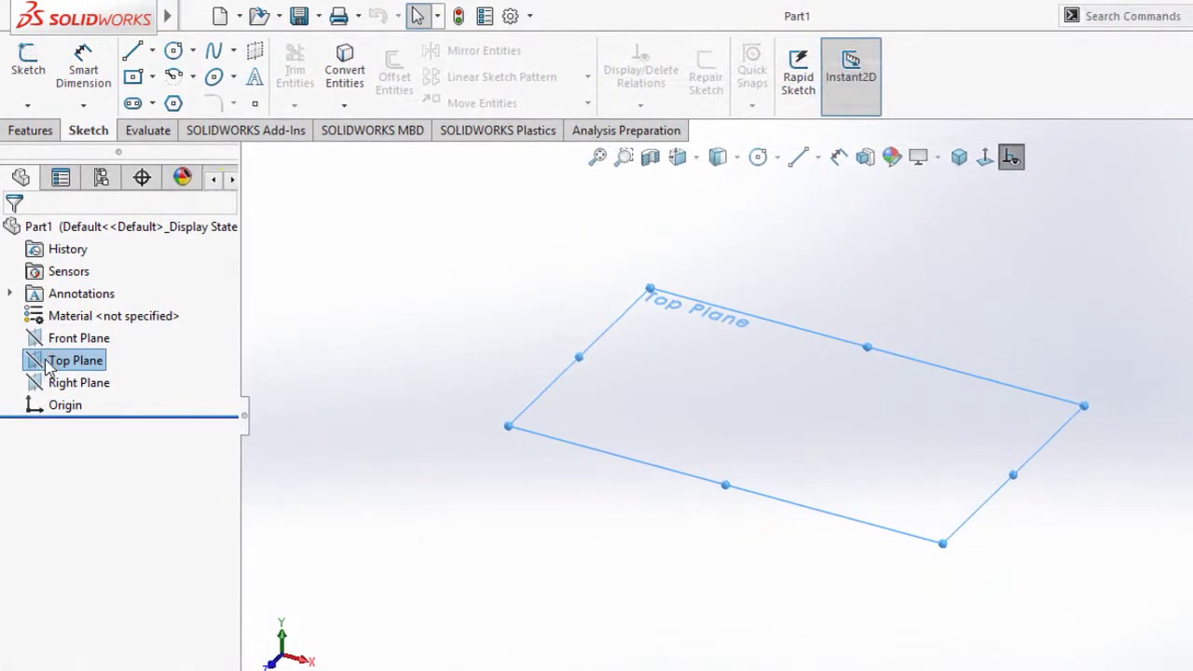
left_click(73, 337)
left_click(63, 317)
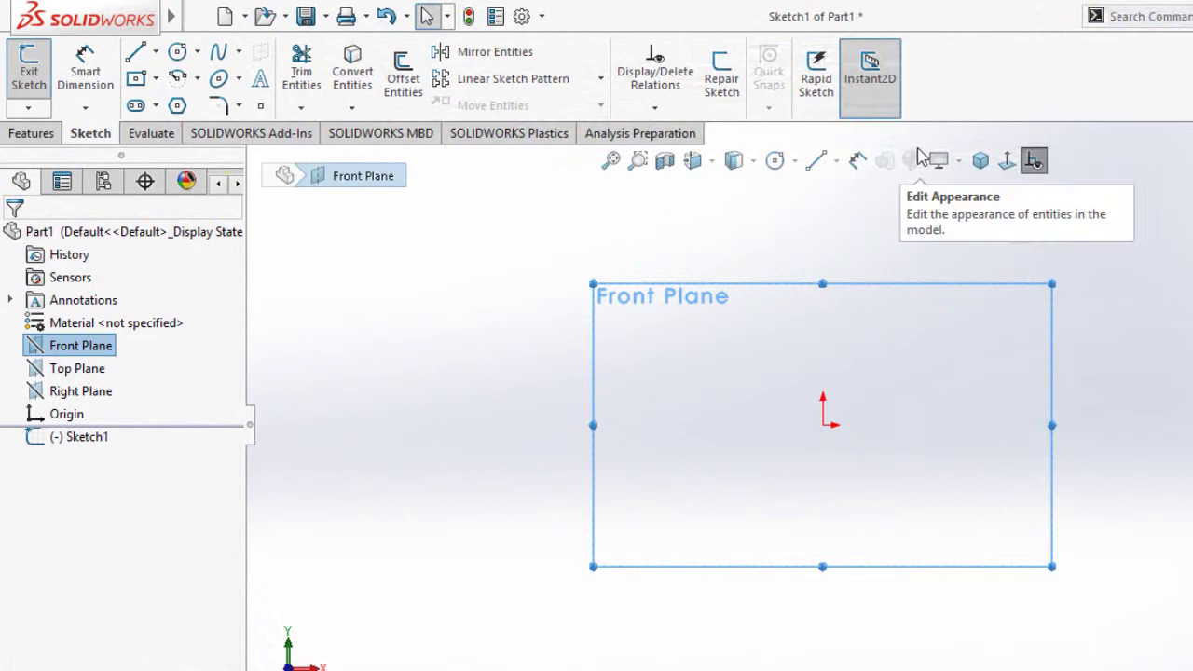
- Open the Customize dialog on its Commands tab, positioned over the sketch area
right_click(1010, 78)
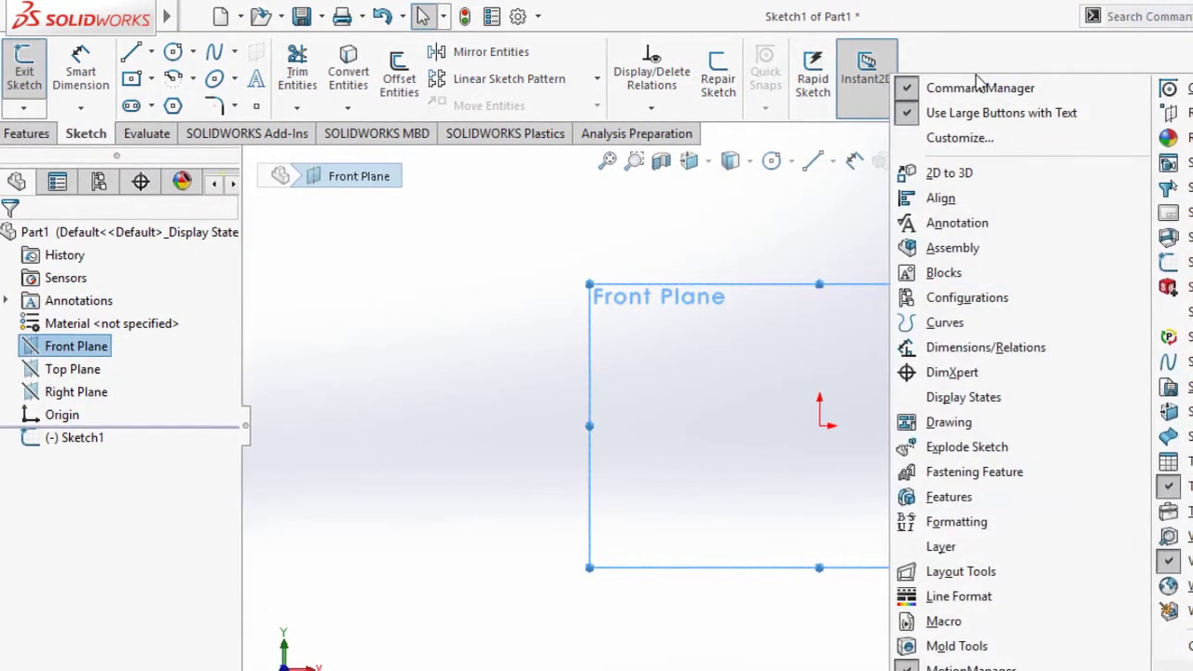
left_click(963, 137)
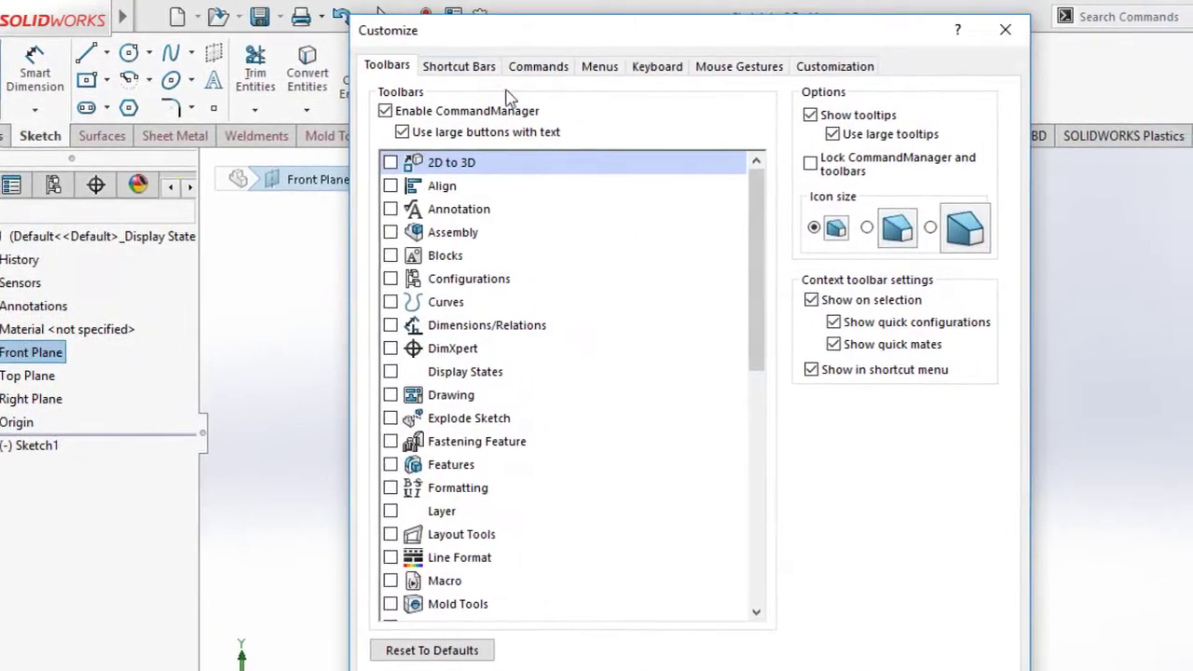
left_click(468, 66)
left_click(547, 66)
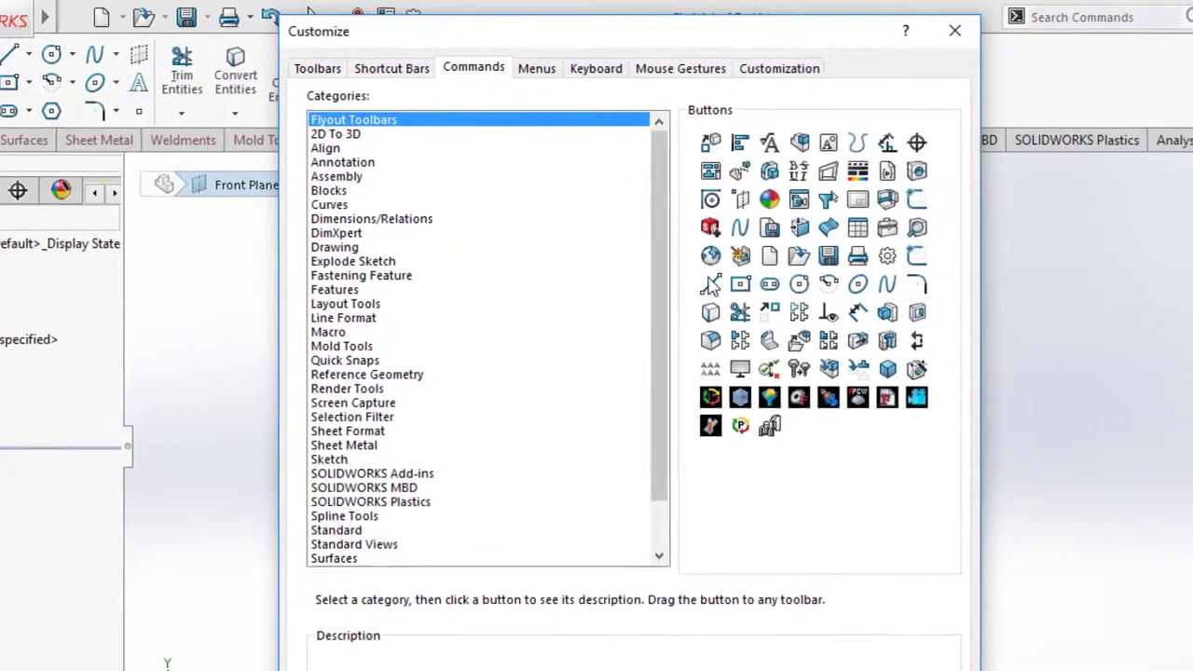
mouse_move(705, 42)
left_mouse_down()
mouse_move(944, 337)
mouse_move(1076, 352)
left_mouse_up()
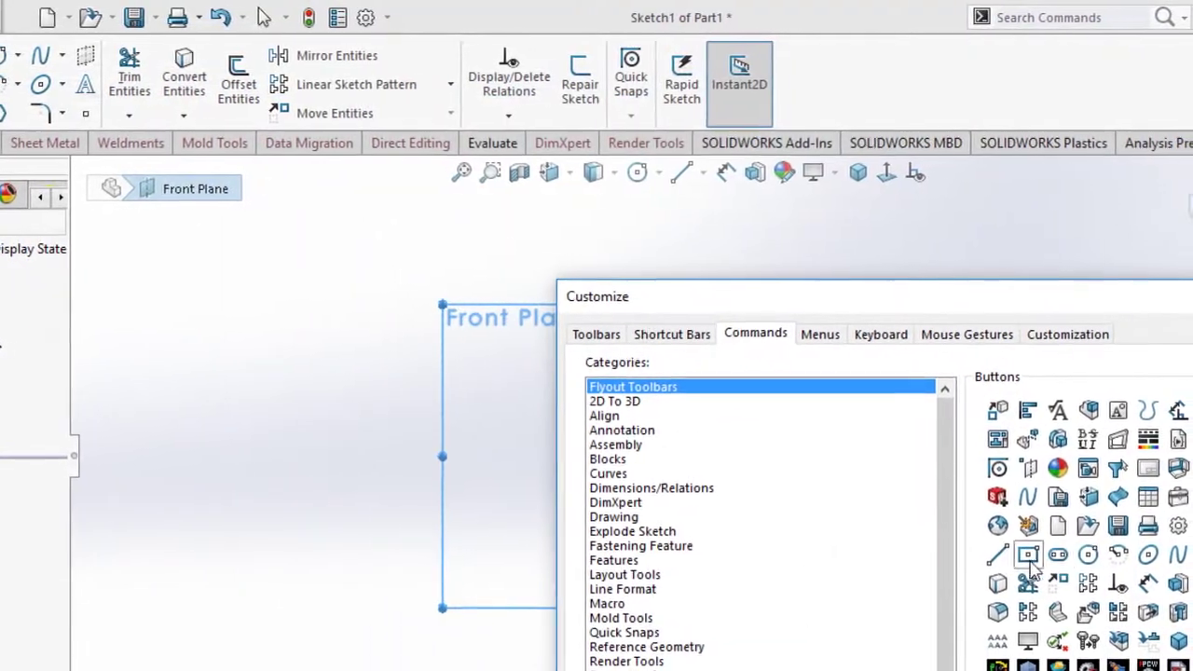
- Trial-add and remove the rectangle command on the view toolbar, then list Sketch commands
left_click_drag(1003, 493, 903, 177)
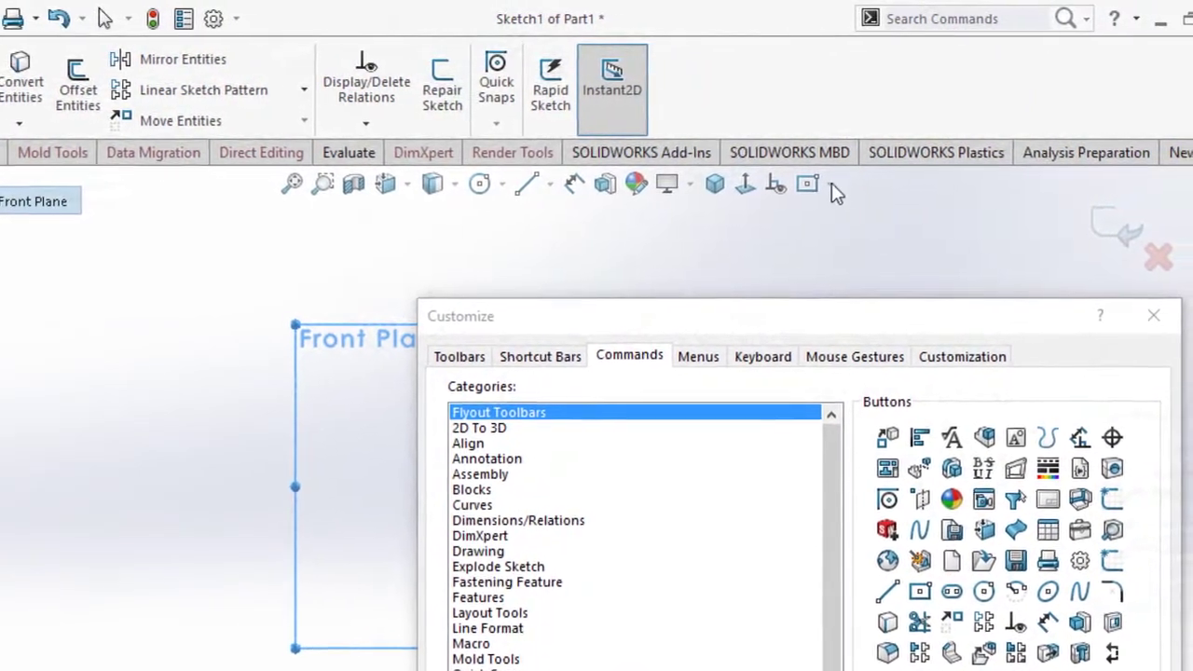
left_click_drag(785, 186, 917, 601)
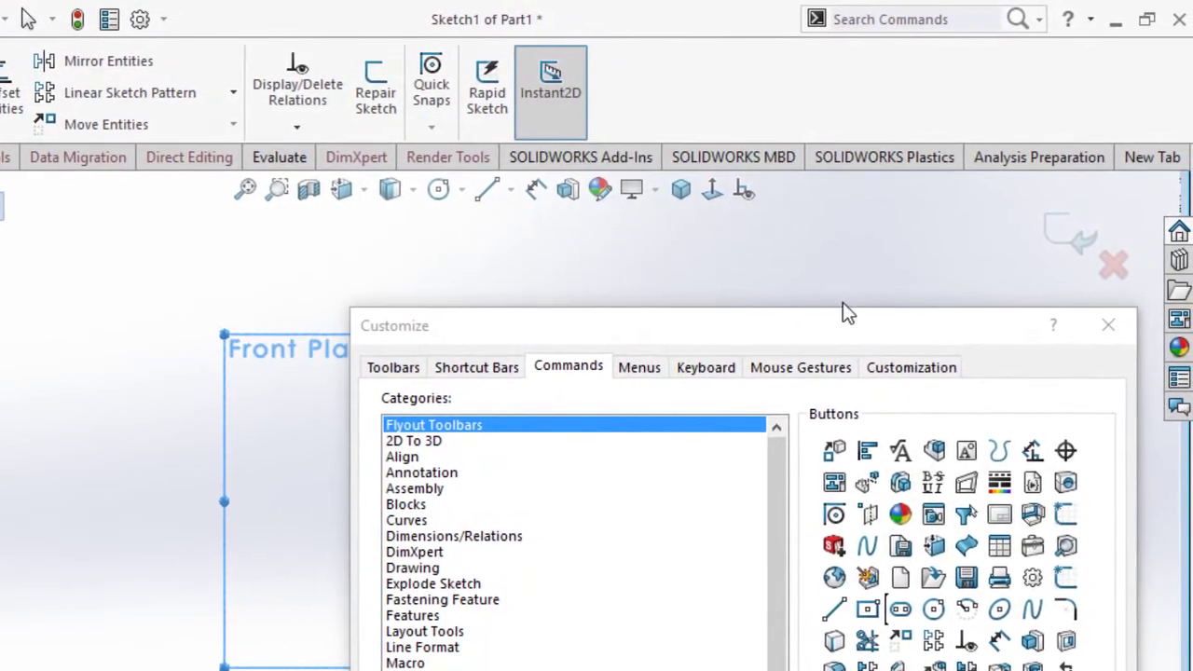
left_click_drag(842, 313, 809, 212)
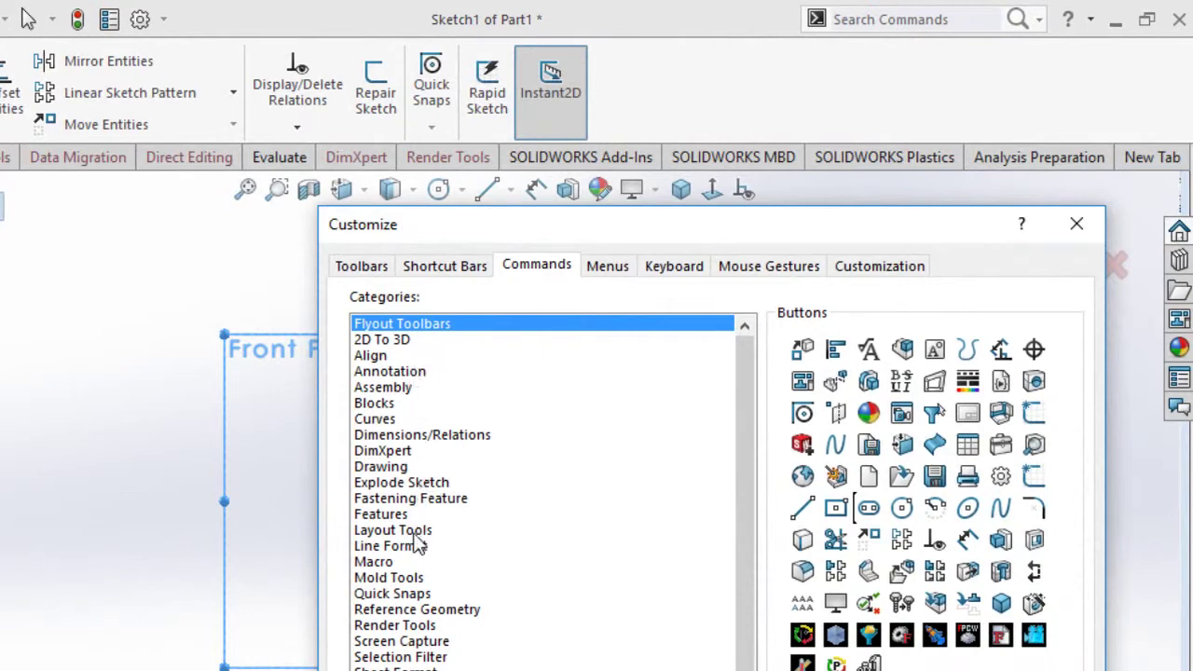
left_click(391, 513)
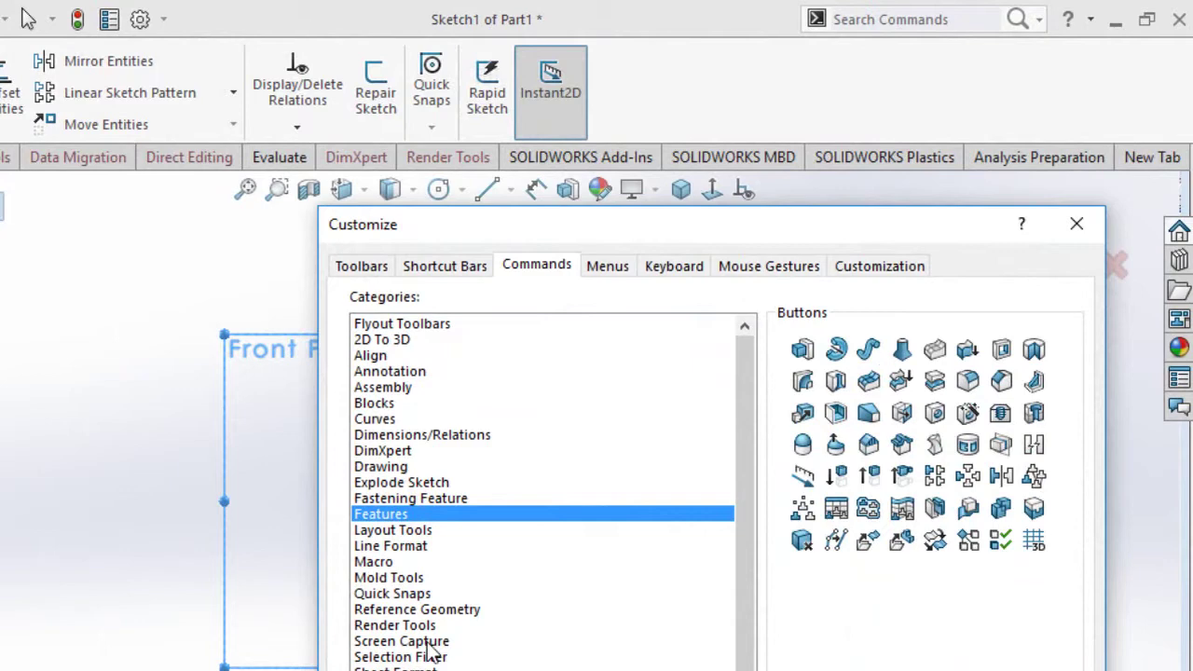
left_click(382, 670)
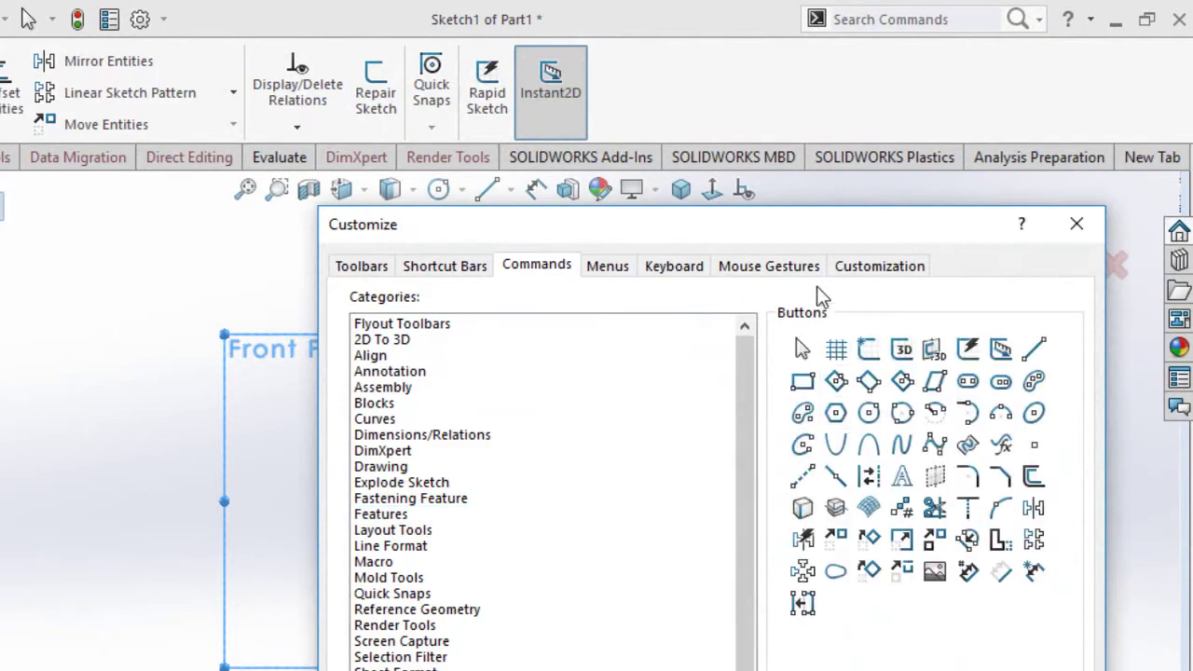
- Add the Rectangle command to the end of the heads-up view toolbar
left_click_drag(787, 239, 800, 446)
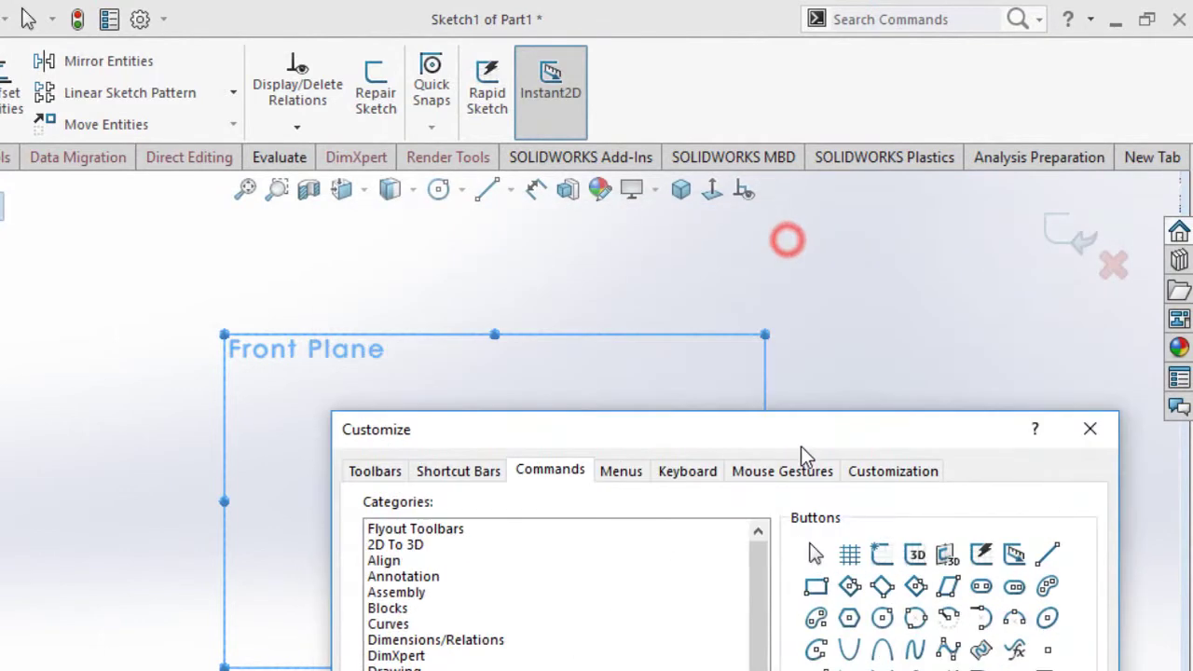
left_click(815, 587)
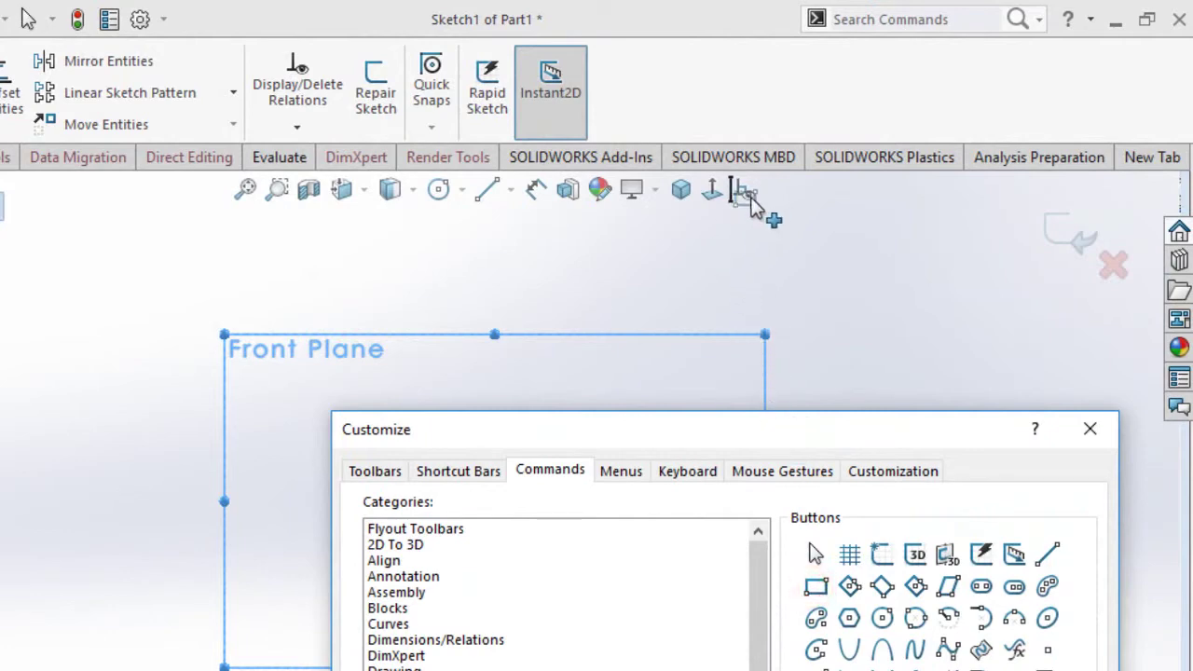
left_click_drag(753, 205, 761, 203)
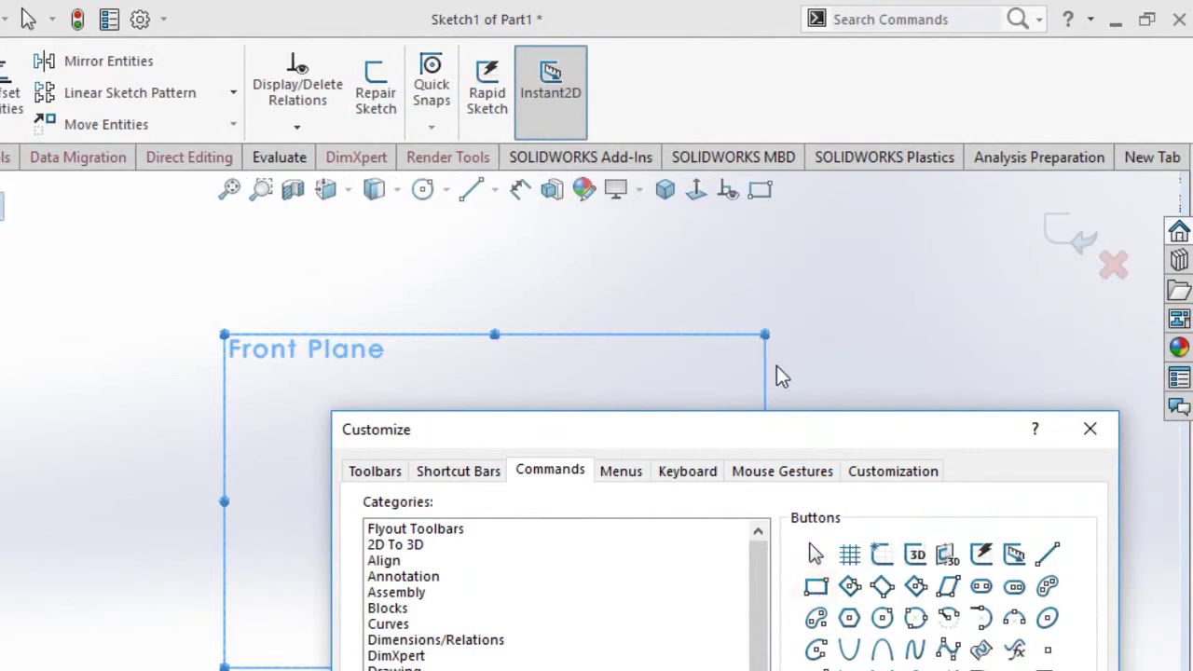
left_click_drag(802, 441, 587, 319)
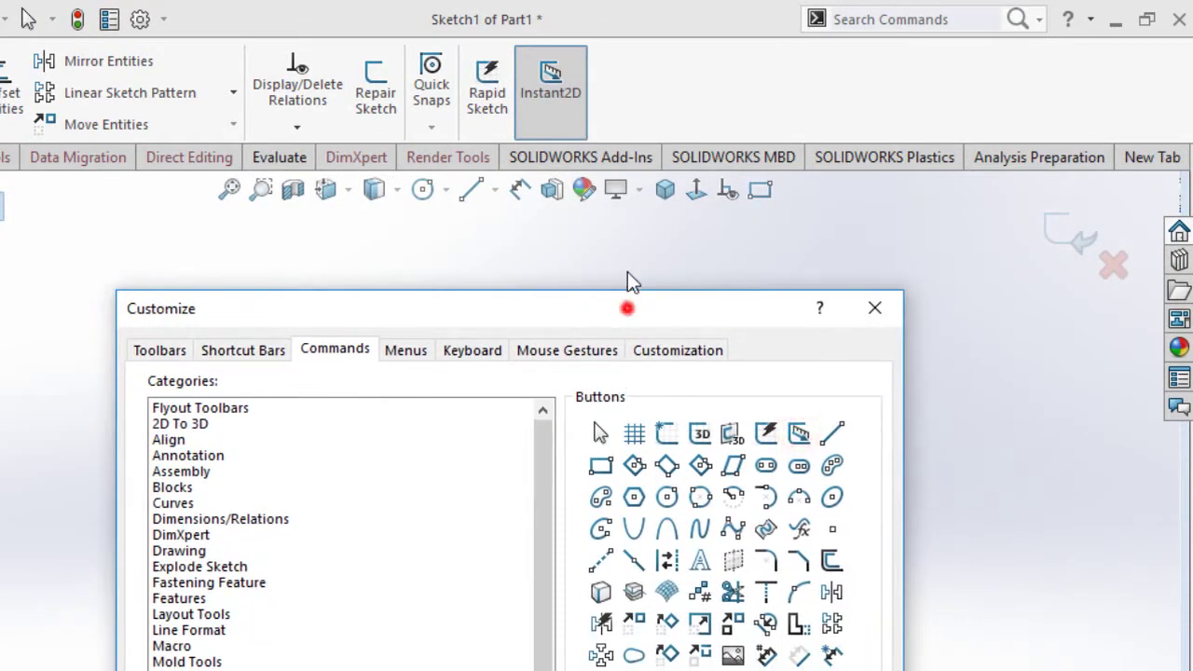
left_click_drag(627, 272, 626, 213)
mouse_move(713, 227)
left_mouse_down()
mouse_move(713, 161)
mouse_move(699, 373)
left_mouse_up()
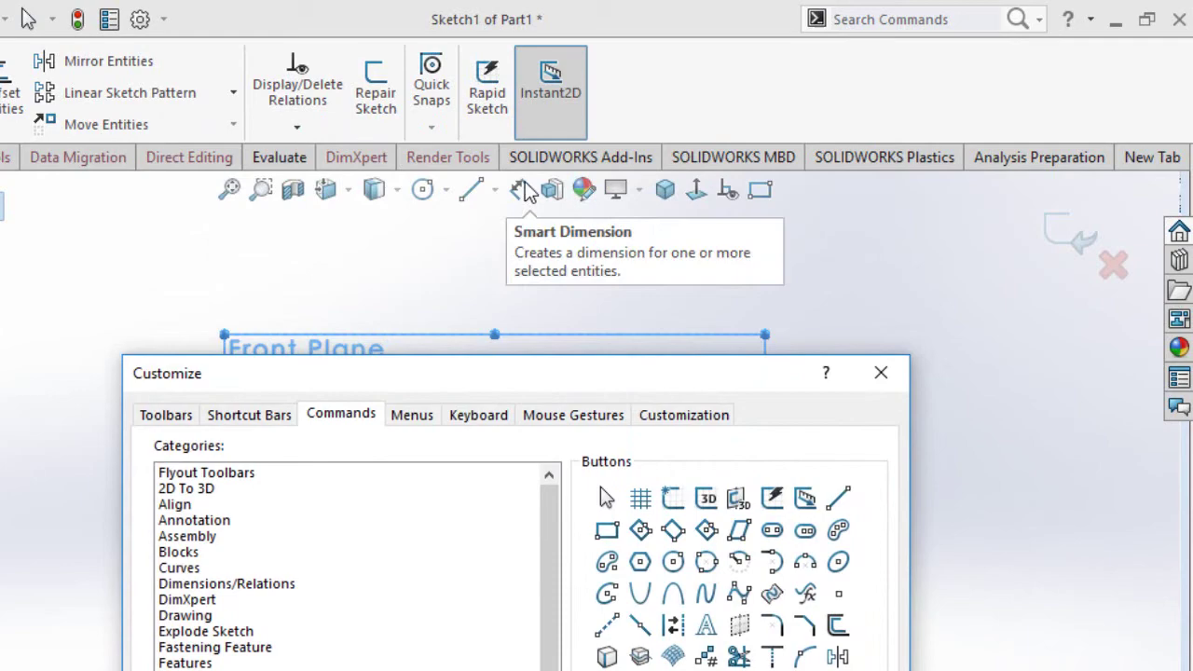
- Browse the Annotation, Explode Sketch, Layout Tools, Render Tools, Sheet Format and Add-ins categories
left_click(241, 520)
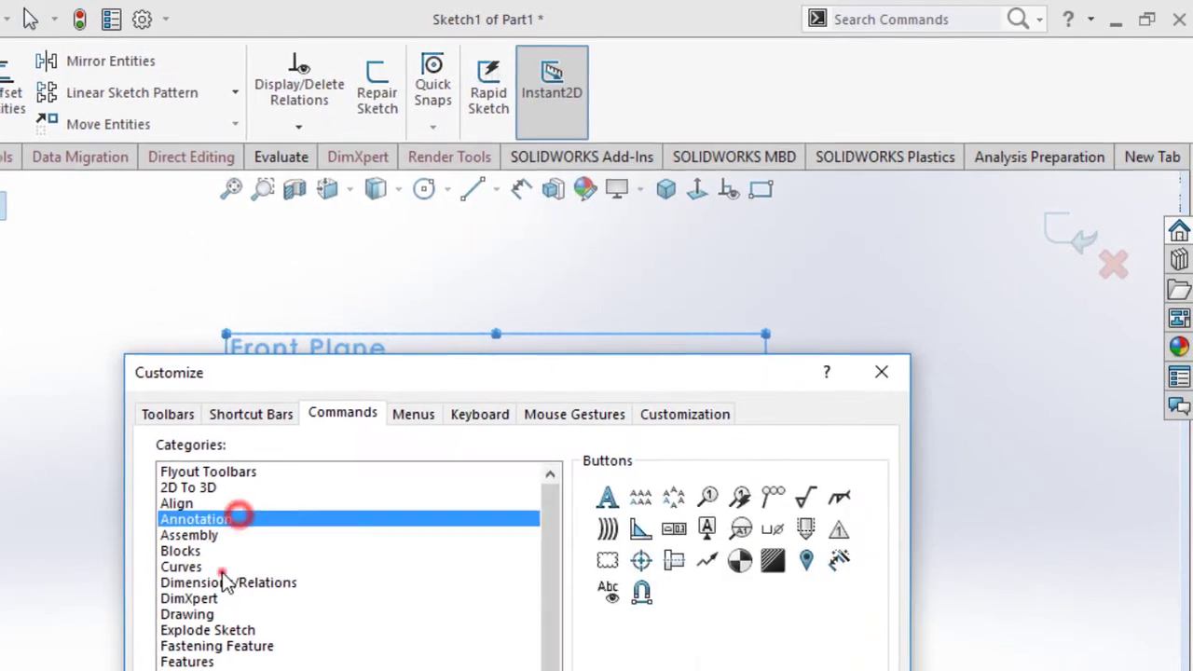
left_click(210, 631)
left_click(229, 670)
left_click_drag(382, 362, 382, 233)
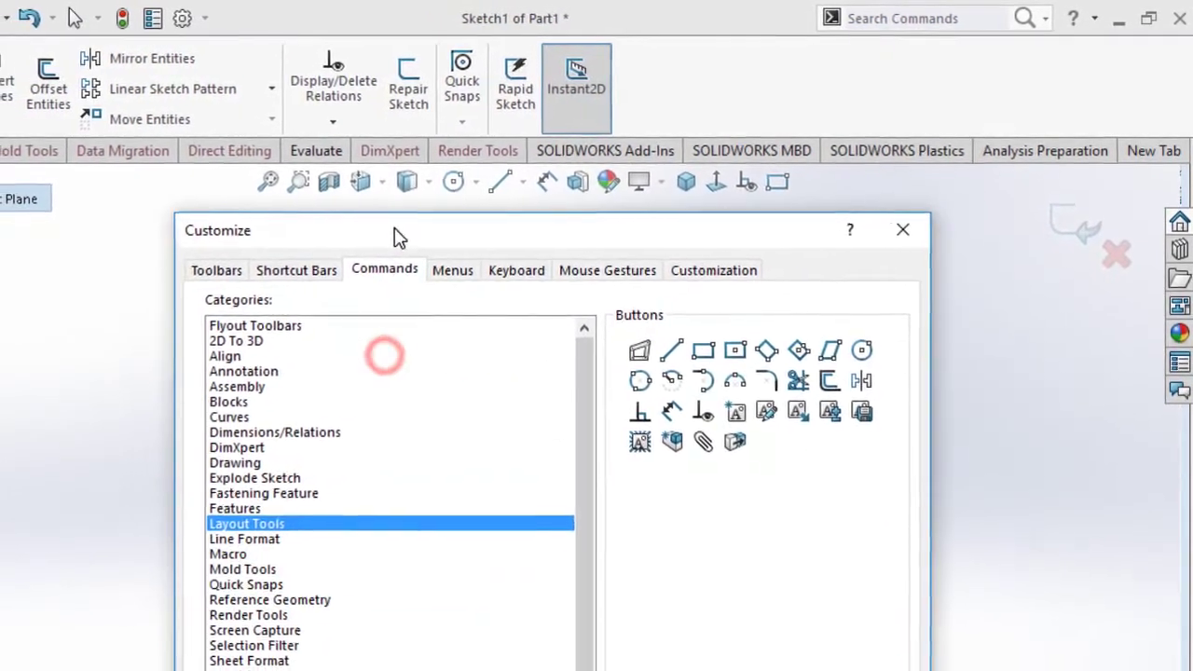
left_click(208, 620)
left_click(241, 666)
left_click(280, 669)
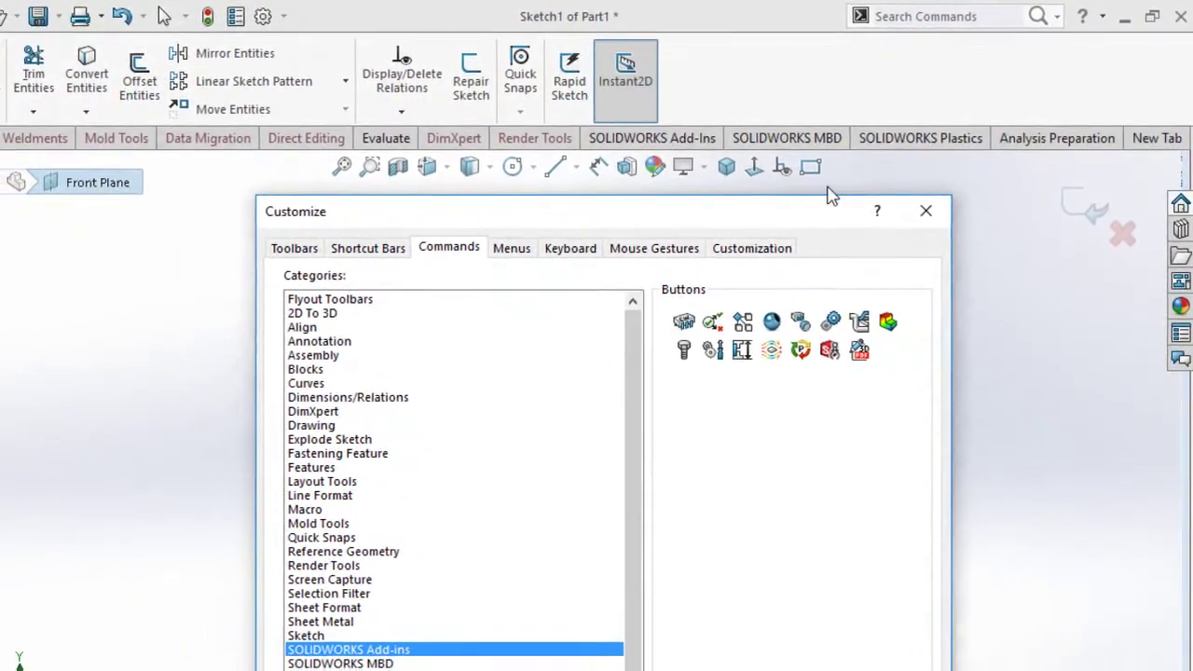
left_click_drag(748, 222, 759, 32)
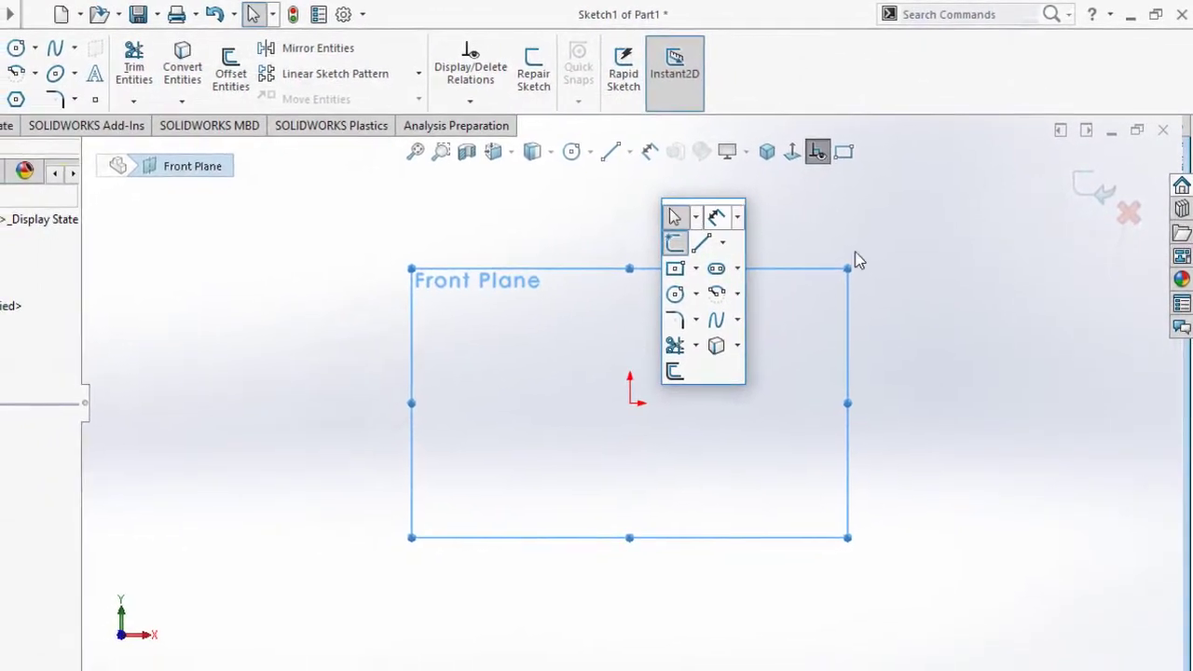
- Draw a corner rectangle on Sketch1 anchored at the origin
left_click(850, 256)
left_click(840, 153)
left_click(856, 149)
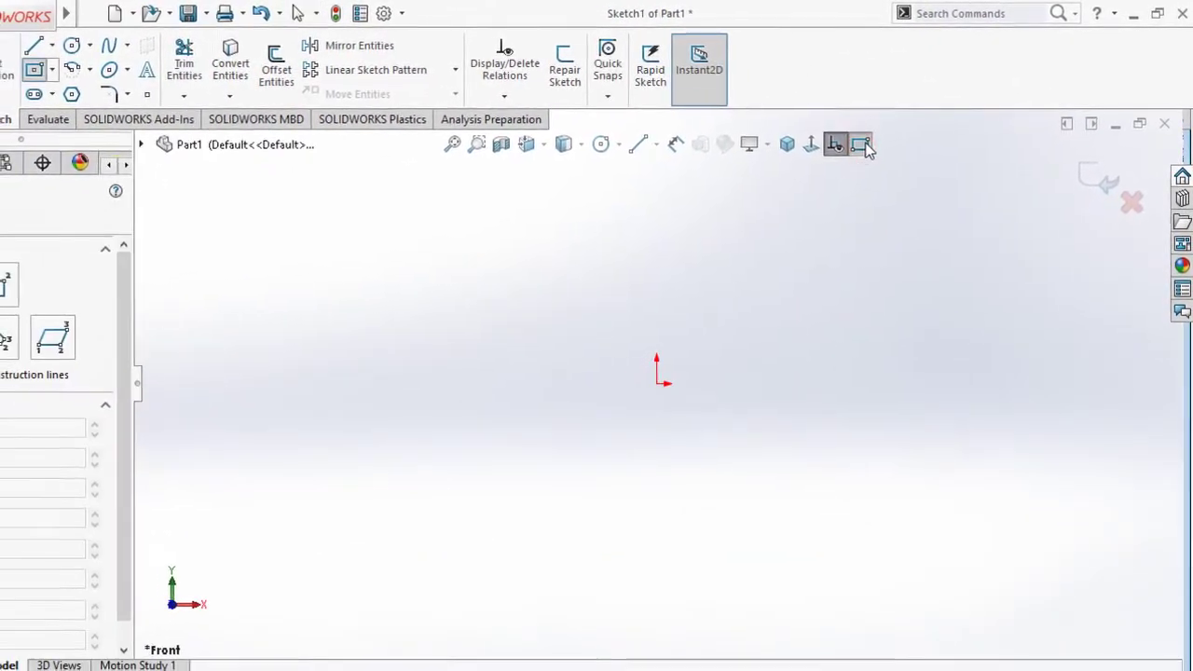
left_click(677, 370)
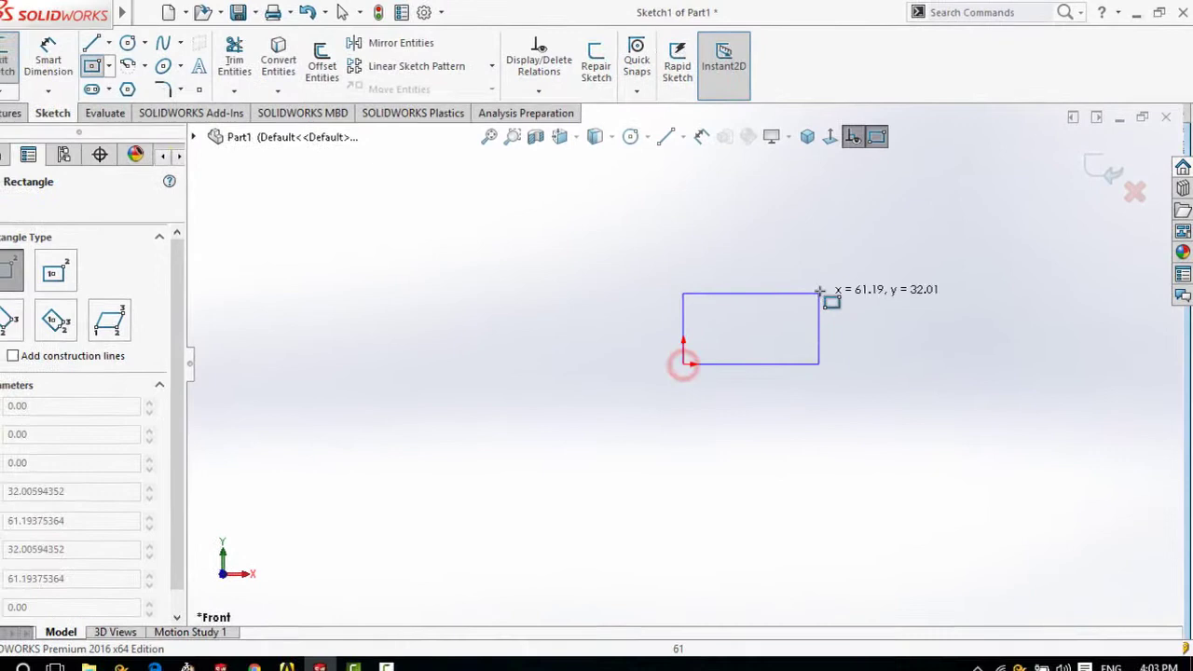
left_click(926, 240)
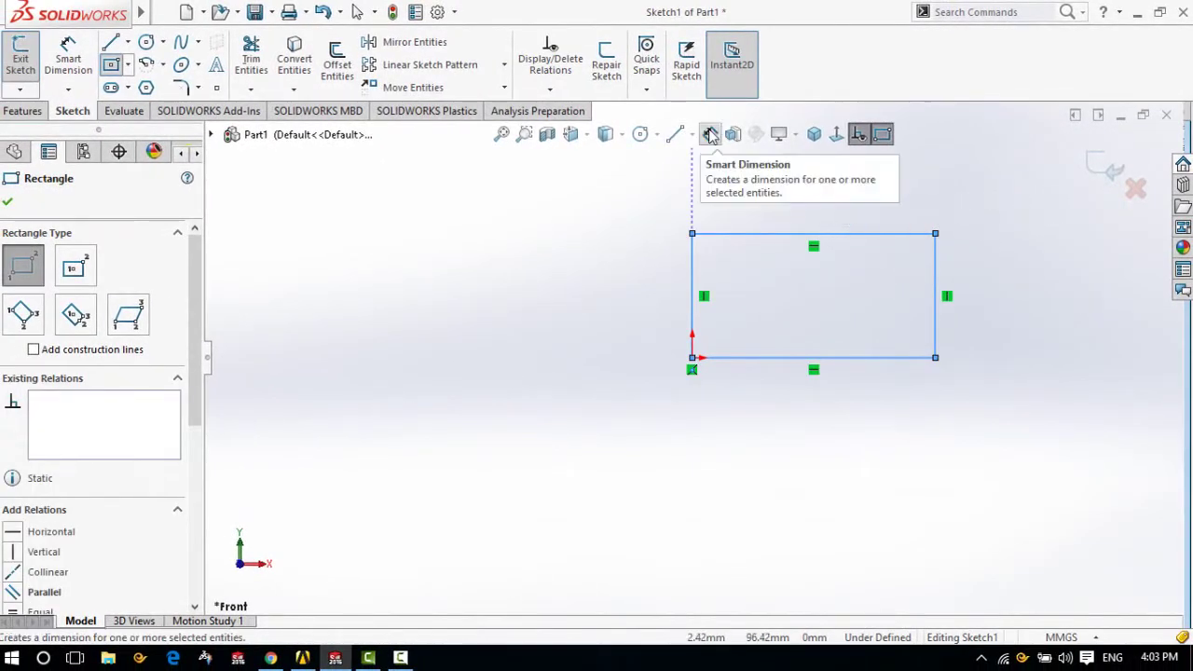
- Open Customize and browse the Align, Sketch, Sheet Metal and Add-ins command categories
right_click(855, 87)
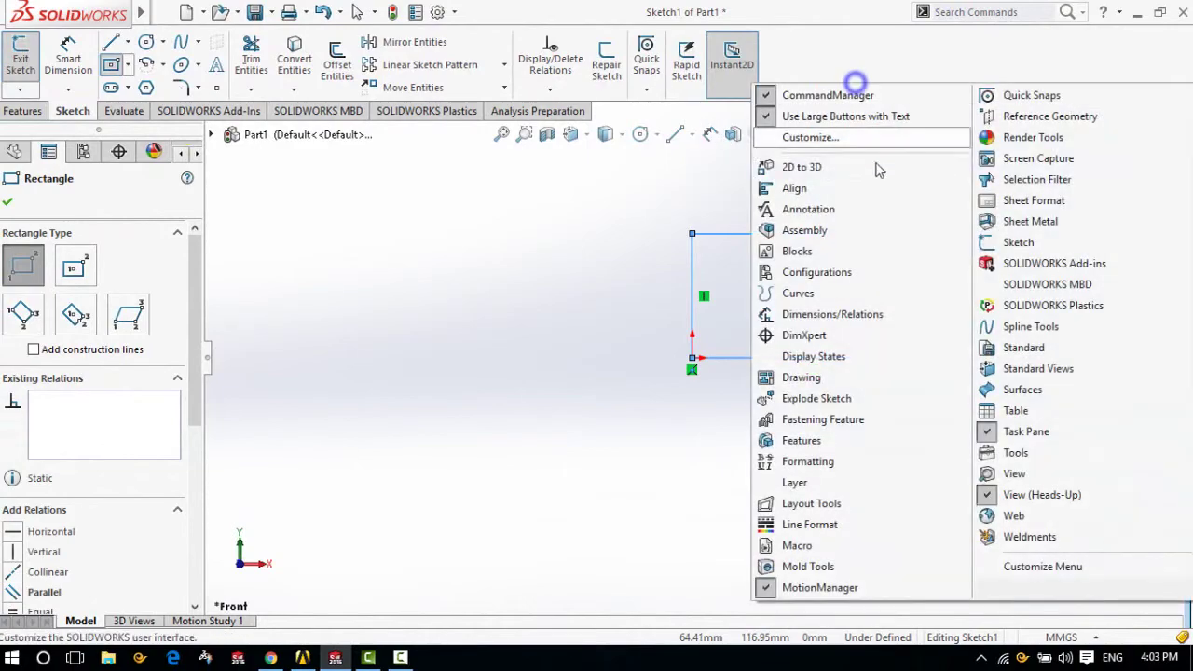
left_click(858, 138)
left_click_drag(535, 31, 374, 280)
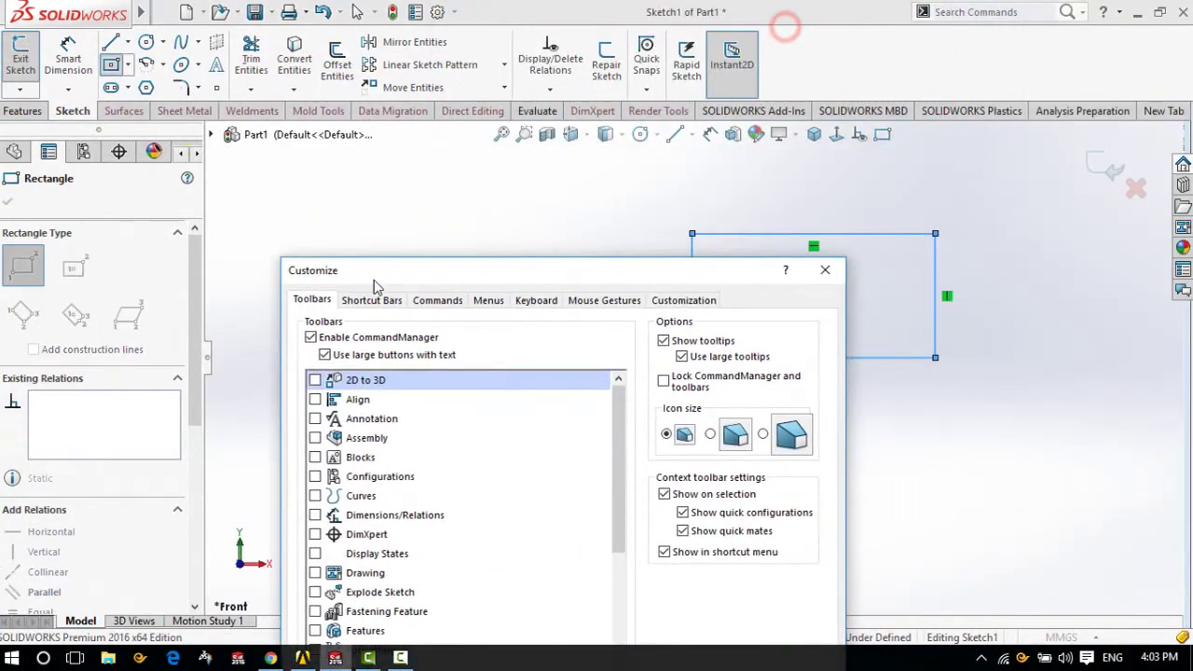
left_click(453, 306)
left_click_drag(513, 269, 428, 182)
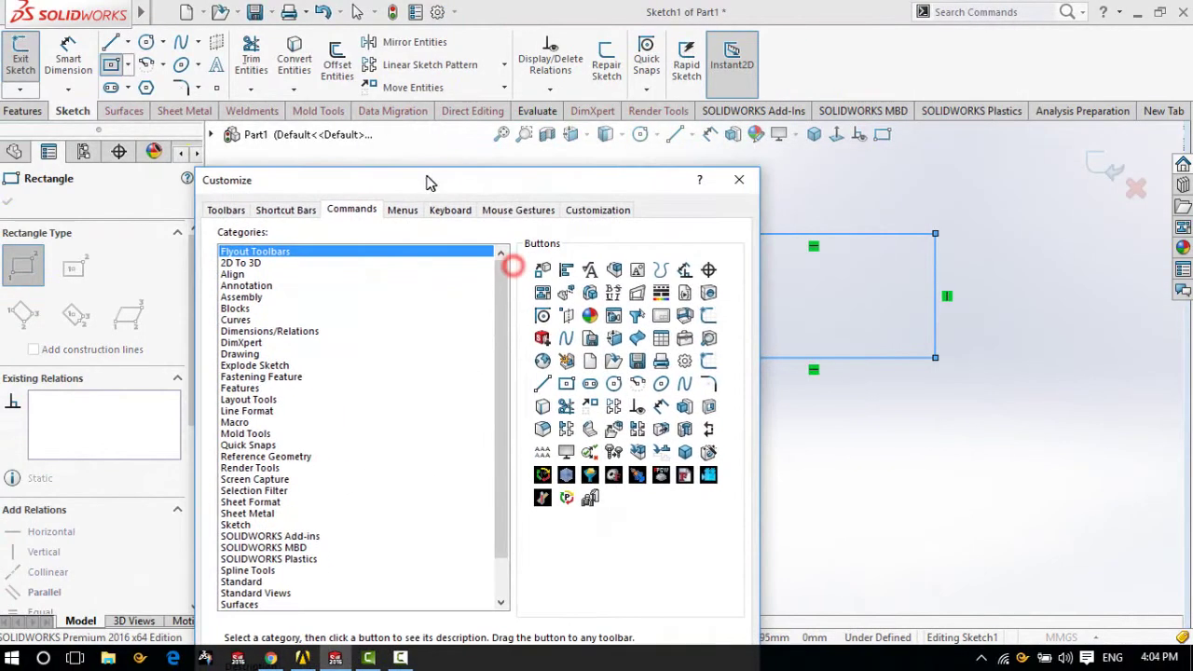
left_click(268, 273)
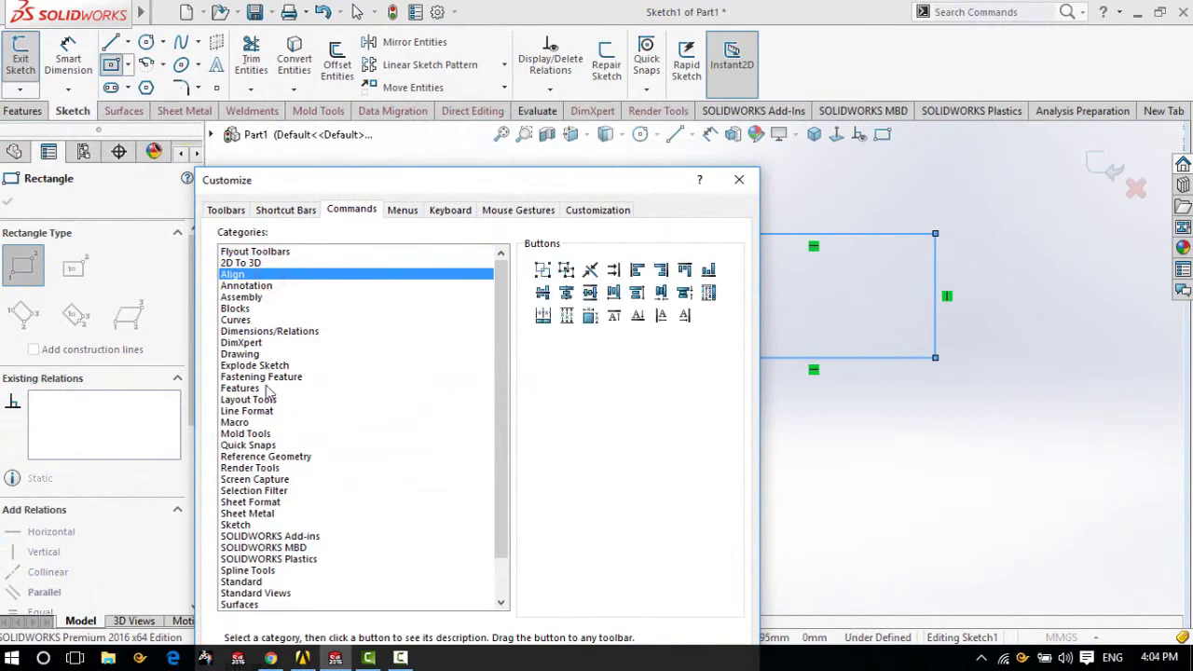
left_click(238, 525)
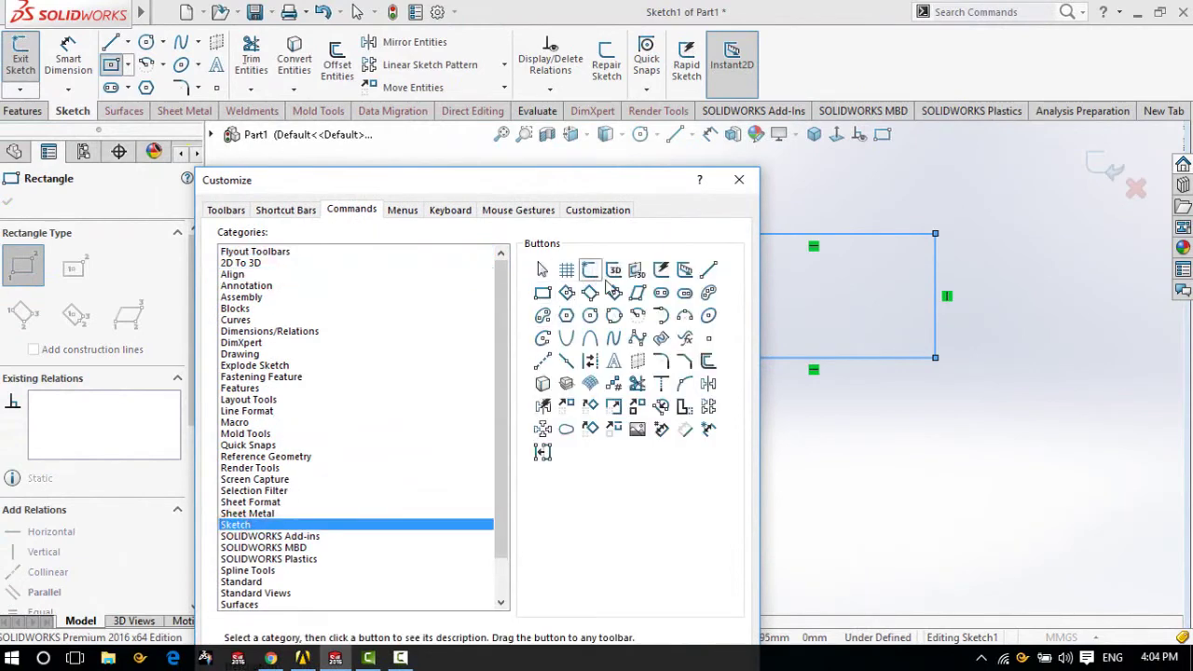
left_click(719, 372)
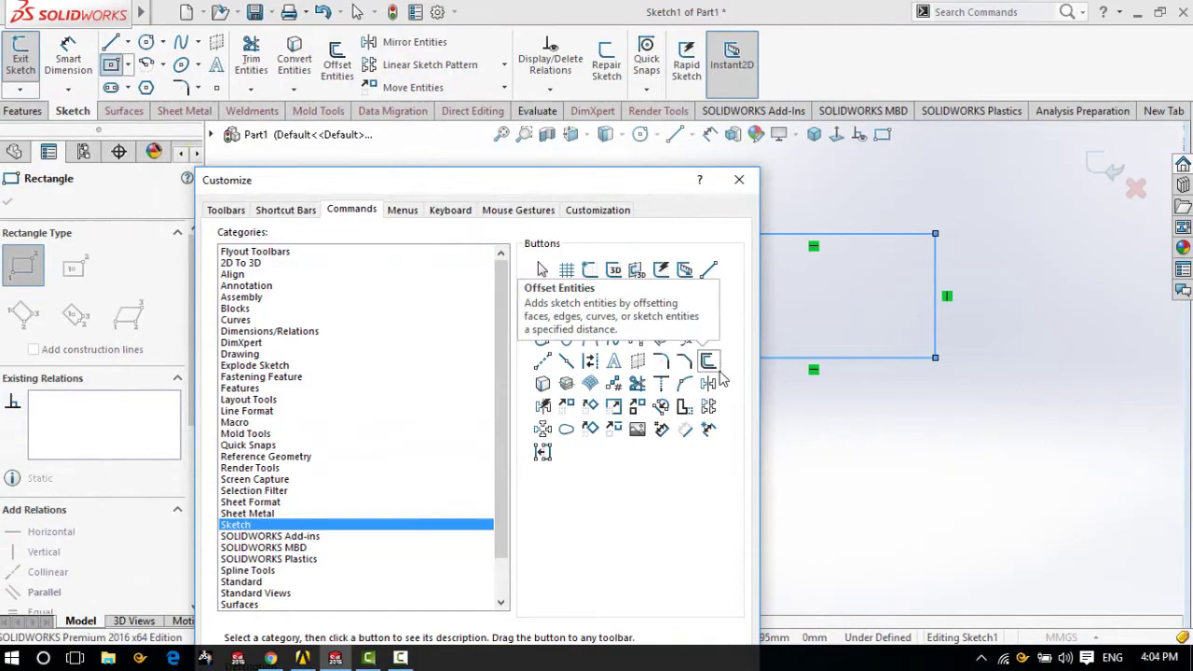
left_click(708, 384)
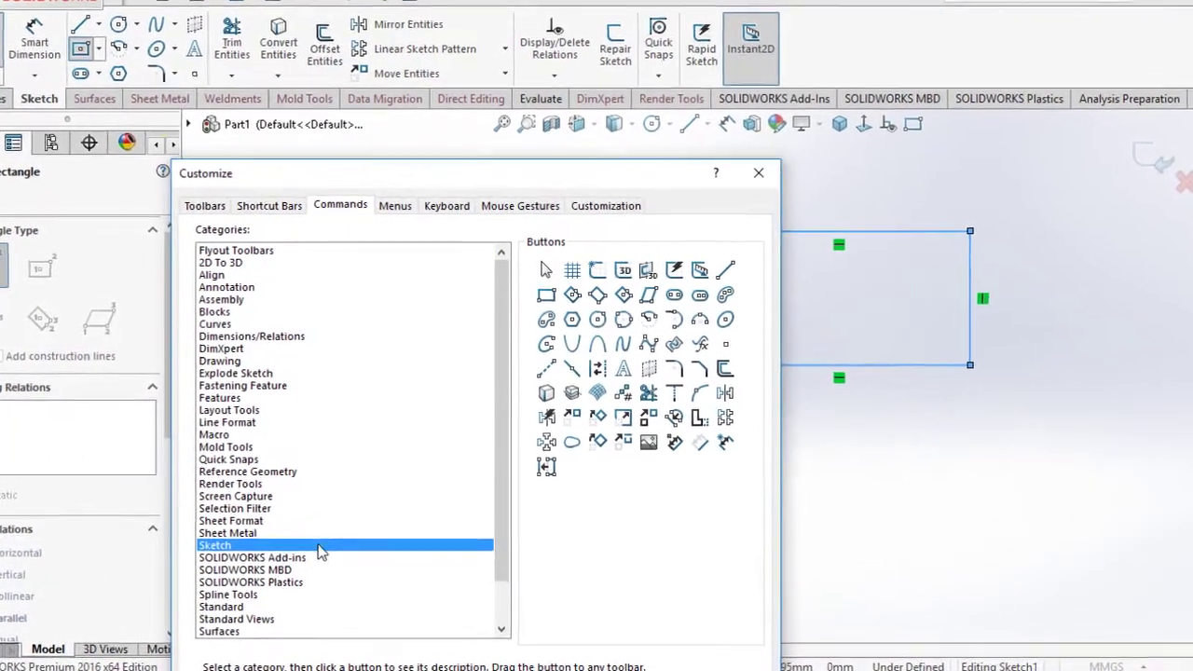
left_click(277, 566)
left_click(253, 541)
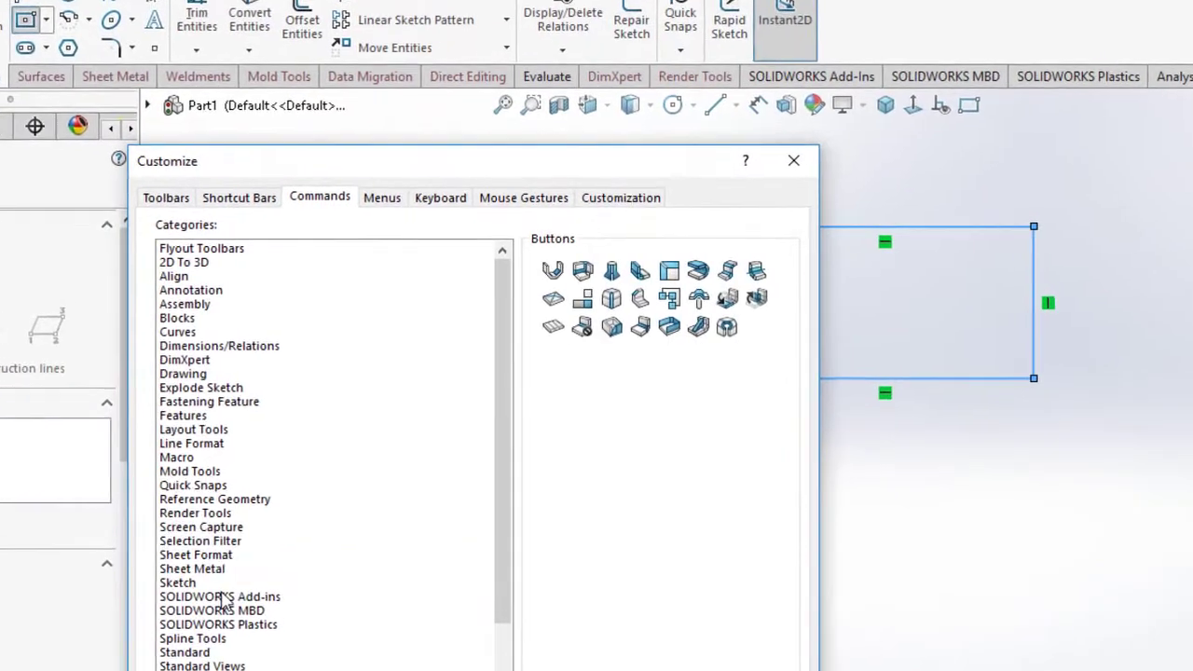
left_click(250, 554)
- Find the Dimensions/Relations category and put Smart Dimension on the heads-up view toolbar
key("Up")
key("Up")
key("Up")
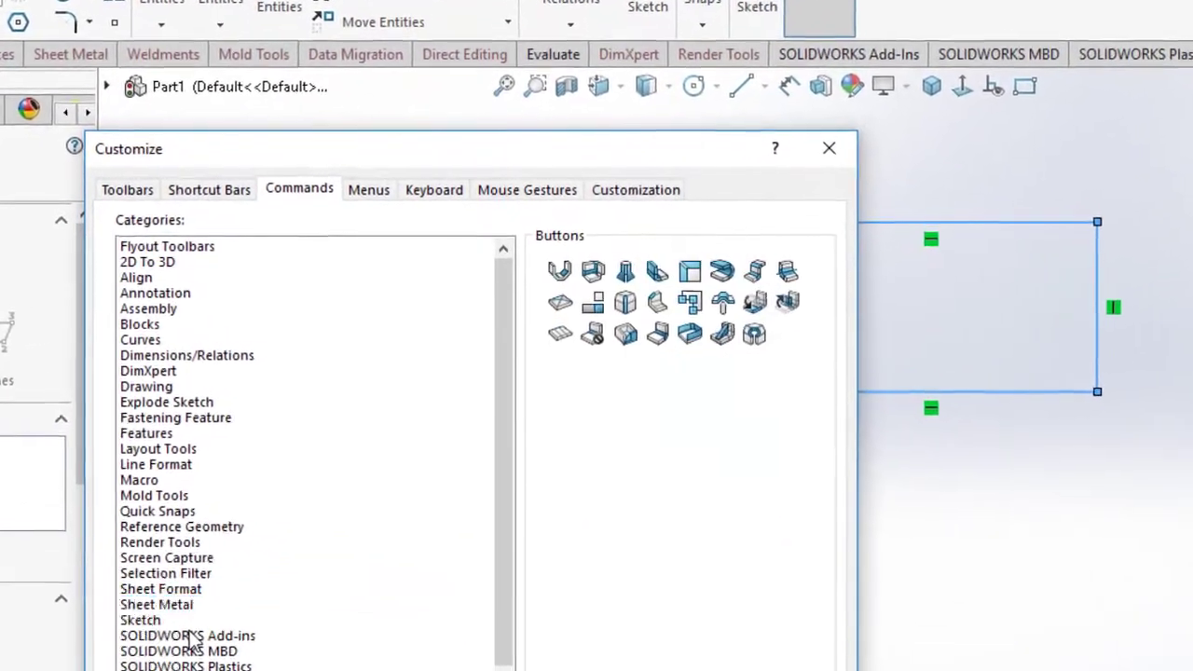
key("Up")
key("Up")
key("Up")
key("Up")
key("Up")
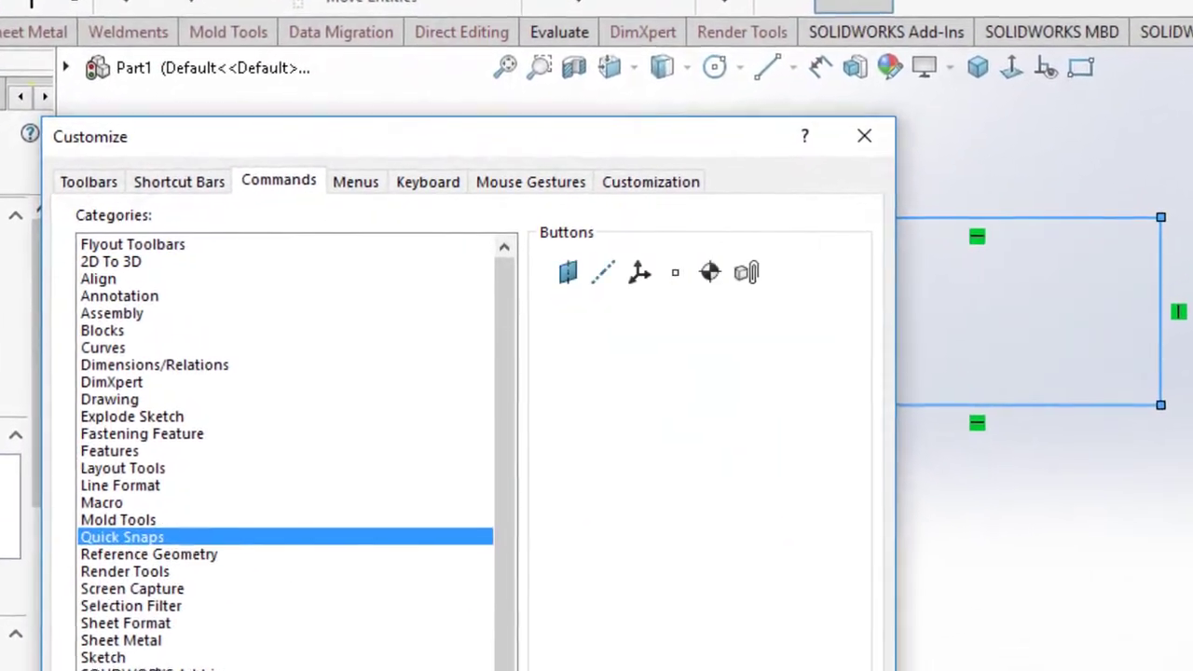
key("Up")
key("Up")
key("Up")
key("Up")
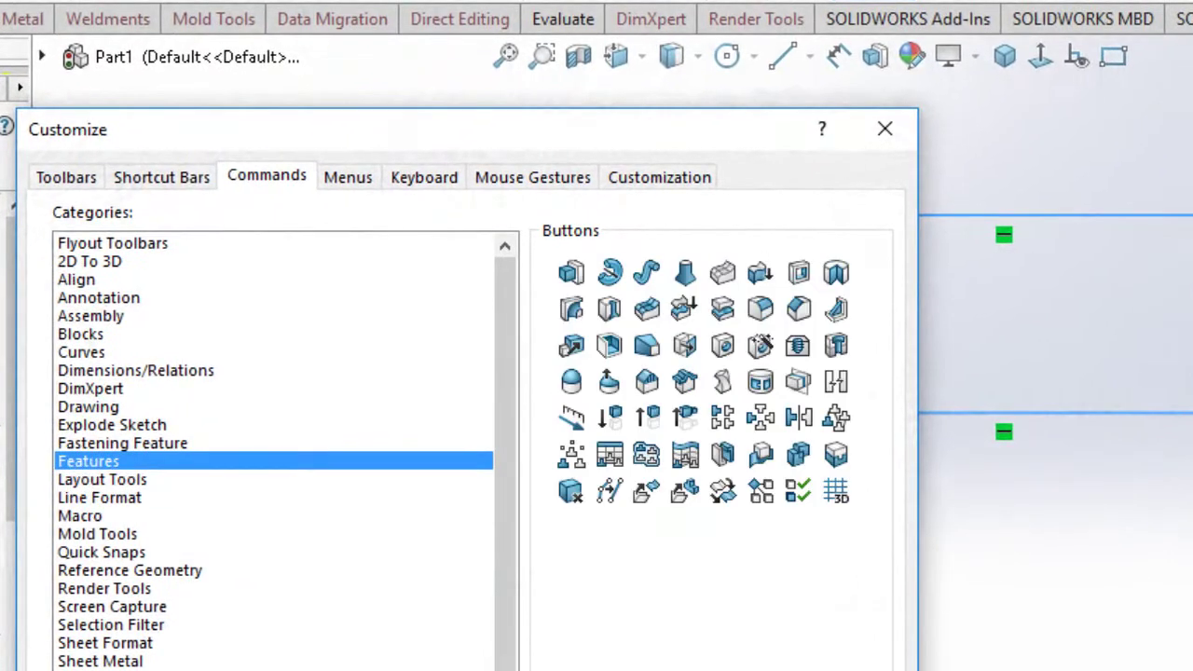
key("Down")
key("Up")
key("Up")
key("Up")
key("Up")
key("Up")
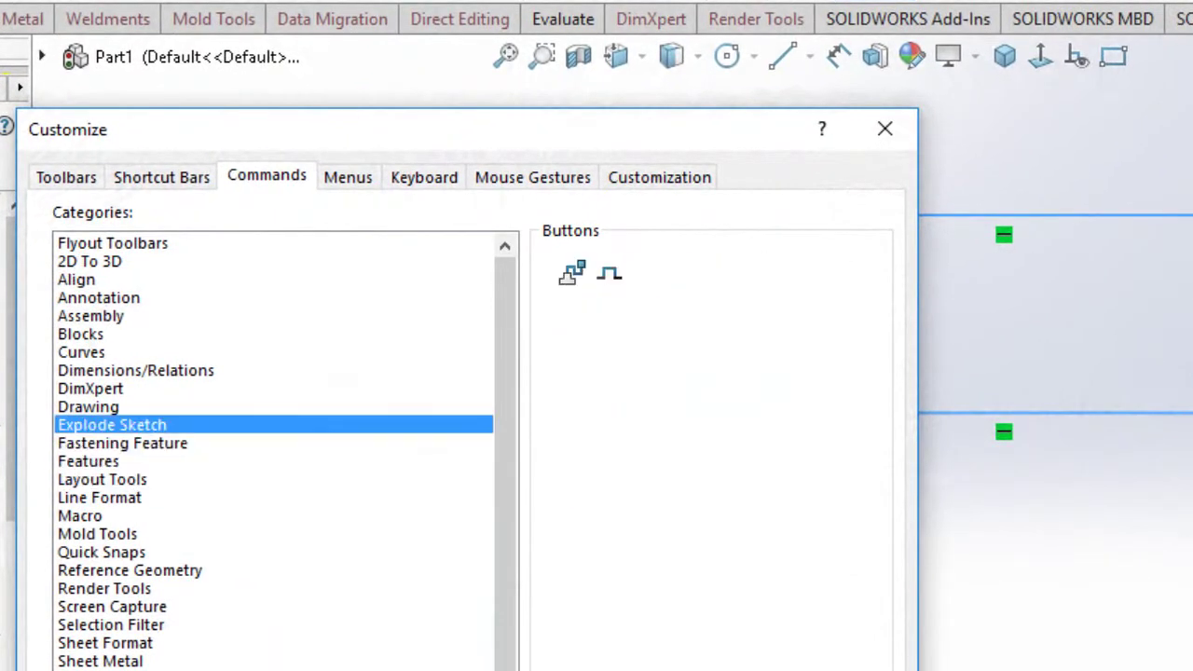
key("Up")
key("Up")
key("Down")
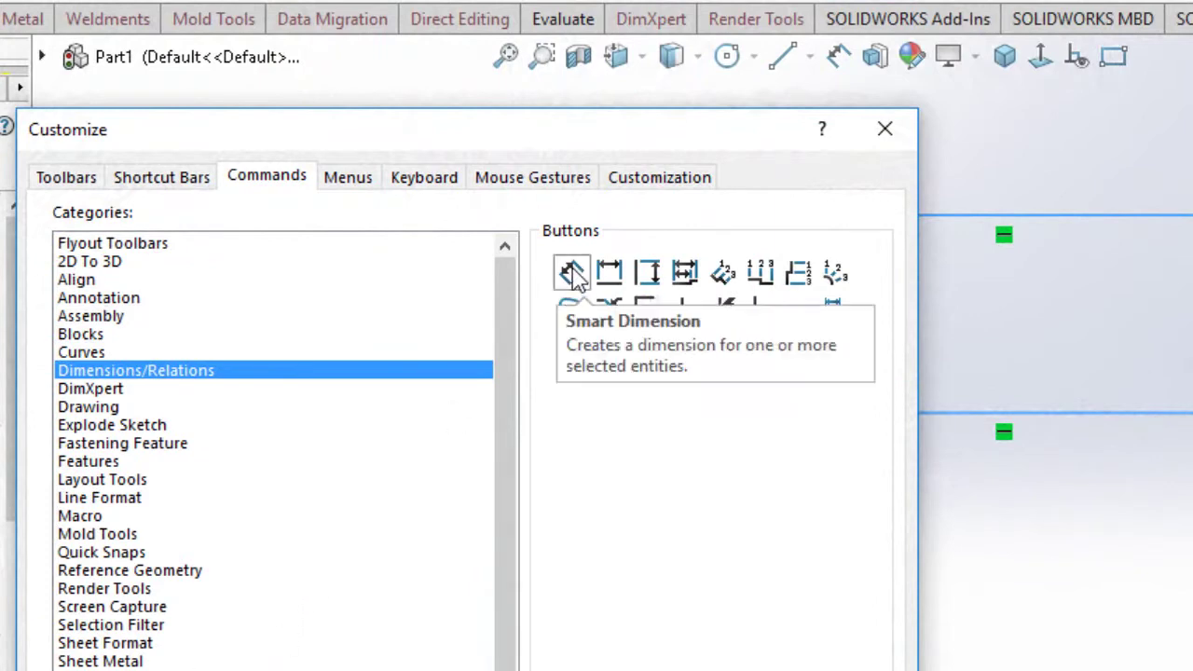
left_click_drag(575, 278, 826, 58)
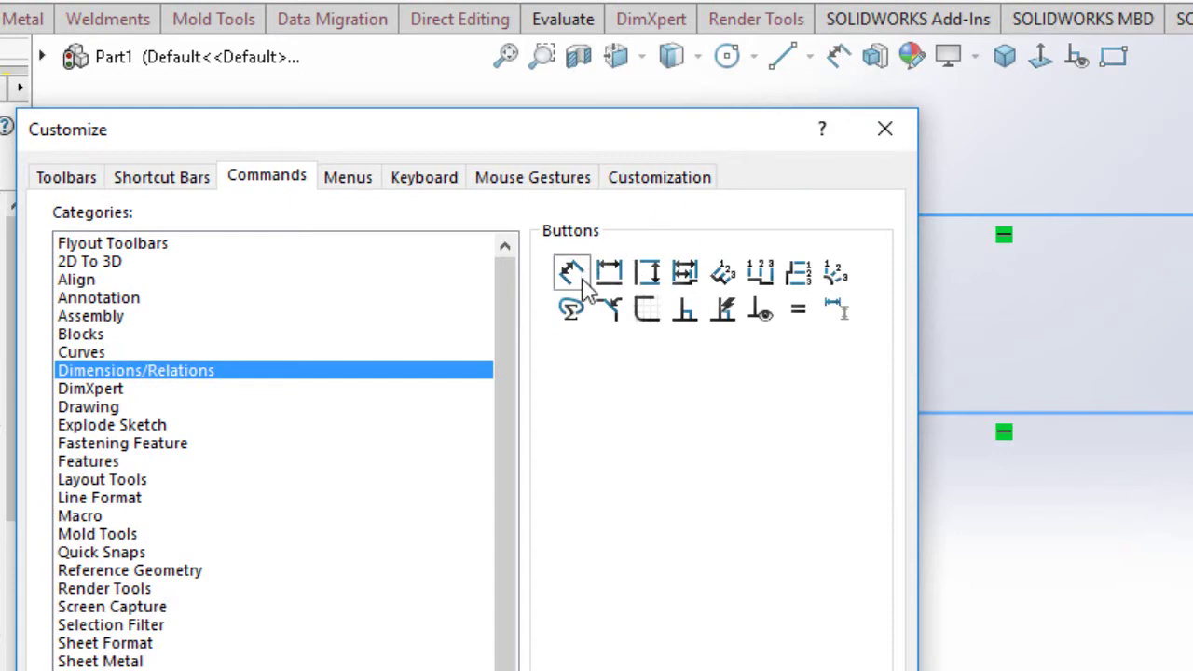
left_click_drag(616, 119, 680, 0)
- Dimension the rectangle's height to 58.97 and width to 111.52
left_click(687, 648)
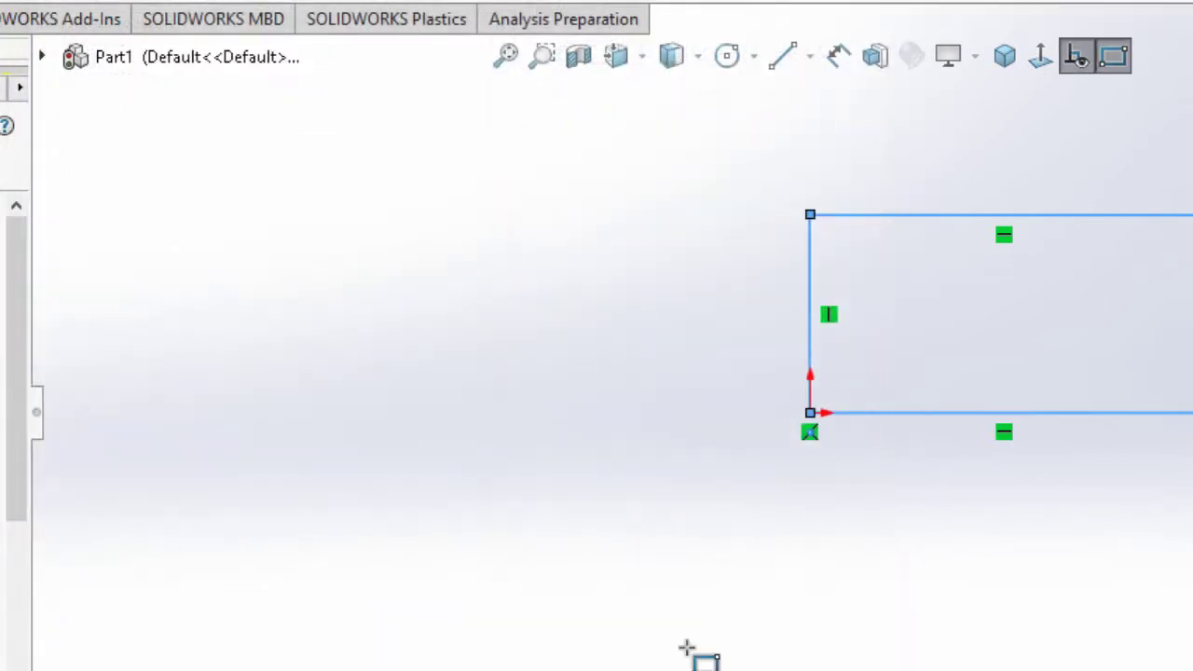
left_click(838, 56)
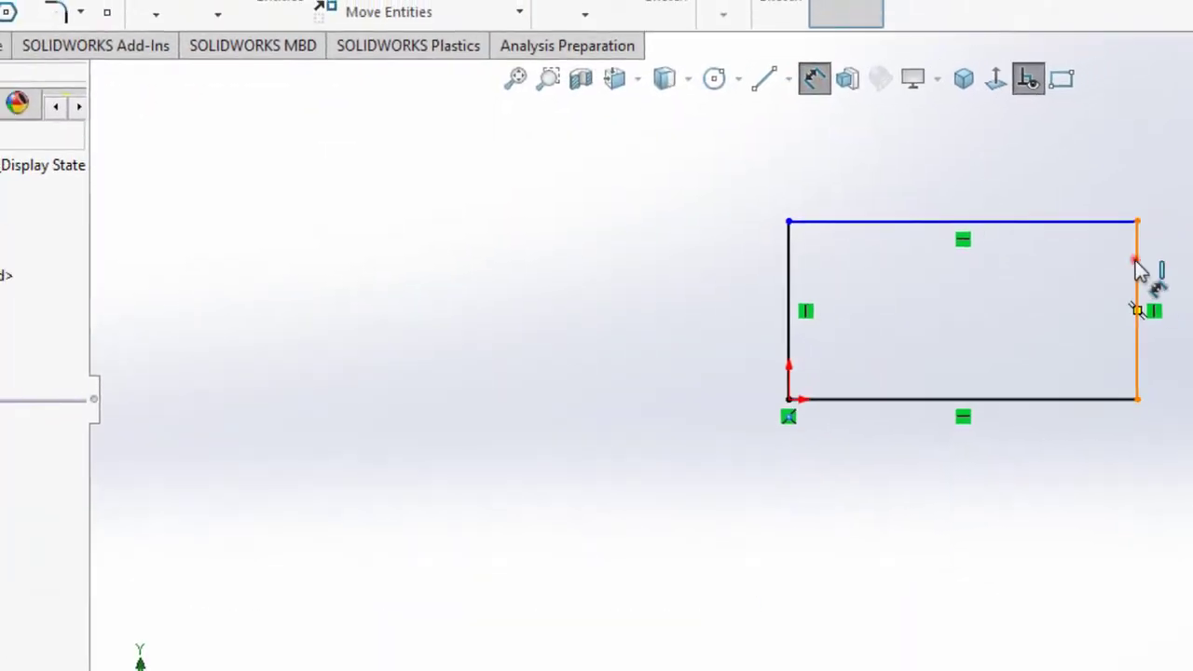
left_click(1192, 261)
left_click(1183, 277)
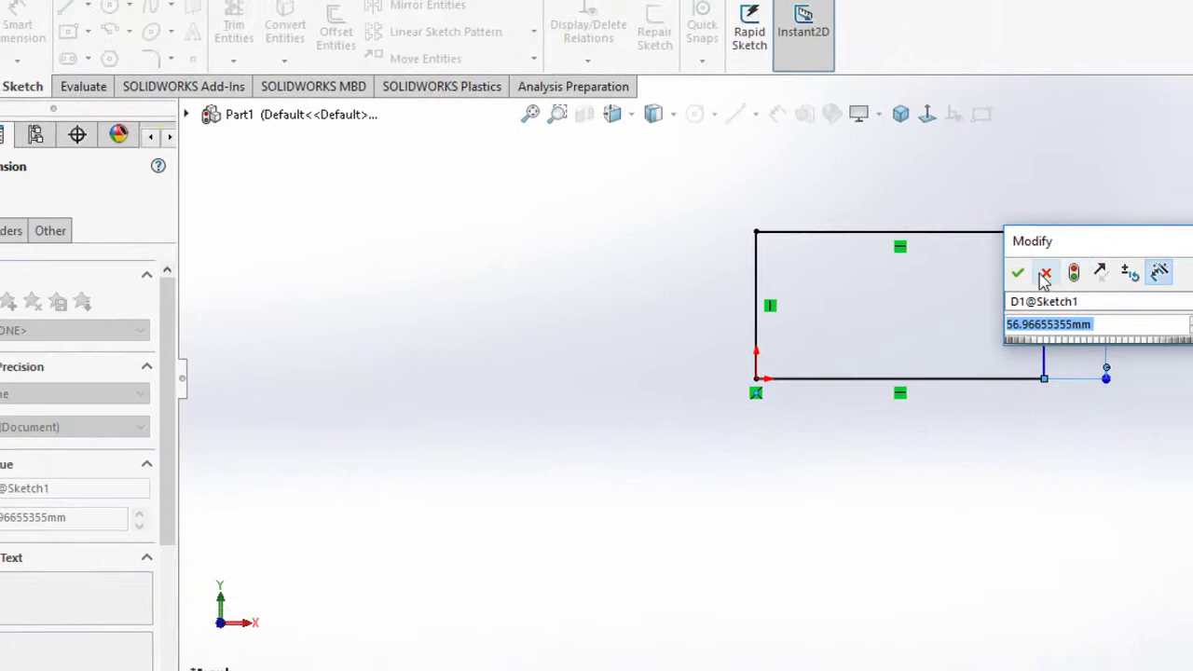
left_click(1085, 269)
left_click(826, 234)
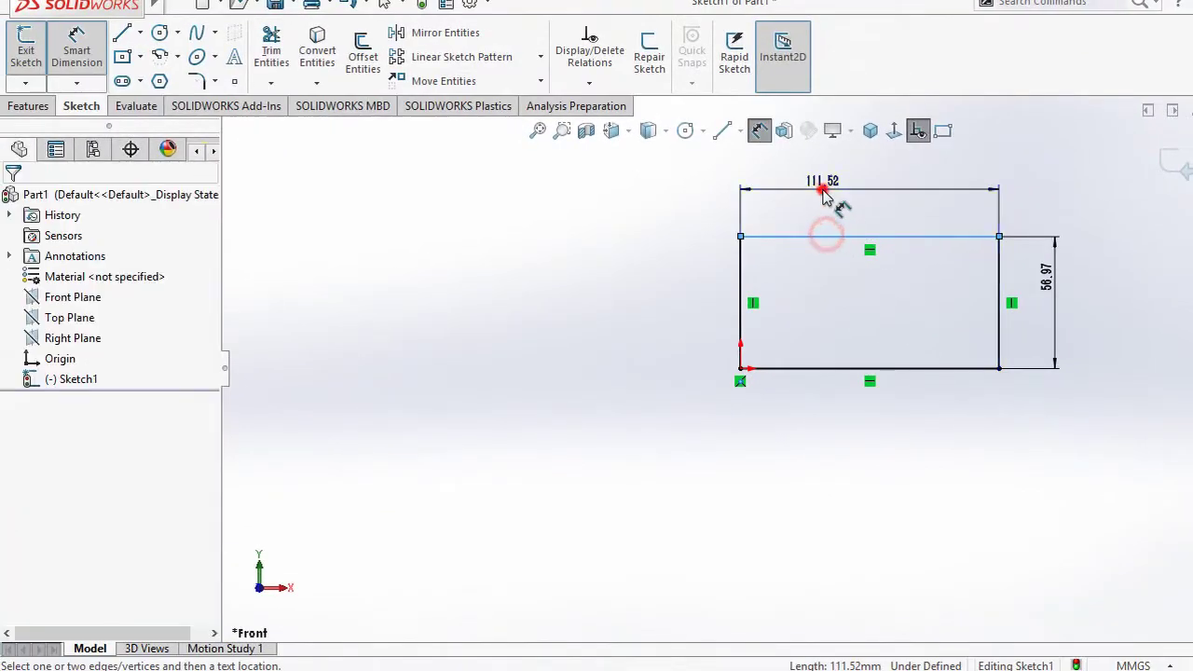
left_click(826, 187)
left_click(750, 187)
- Exit the sketch and extrude the rectangle 10 mm into a plate, viewed isometrically
left_click(1172, 165)
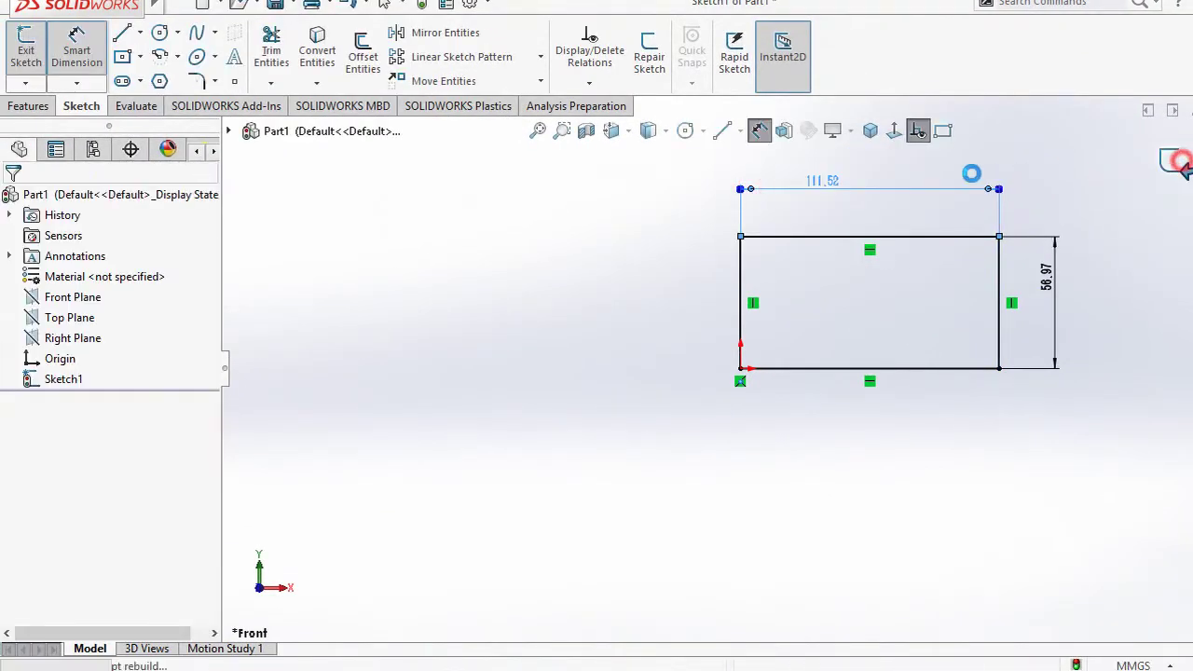
left_click(865, 137)
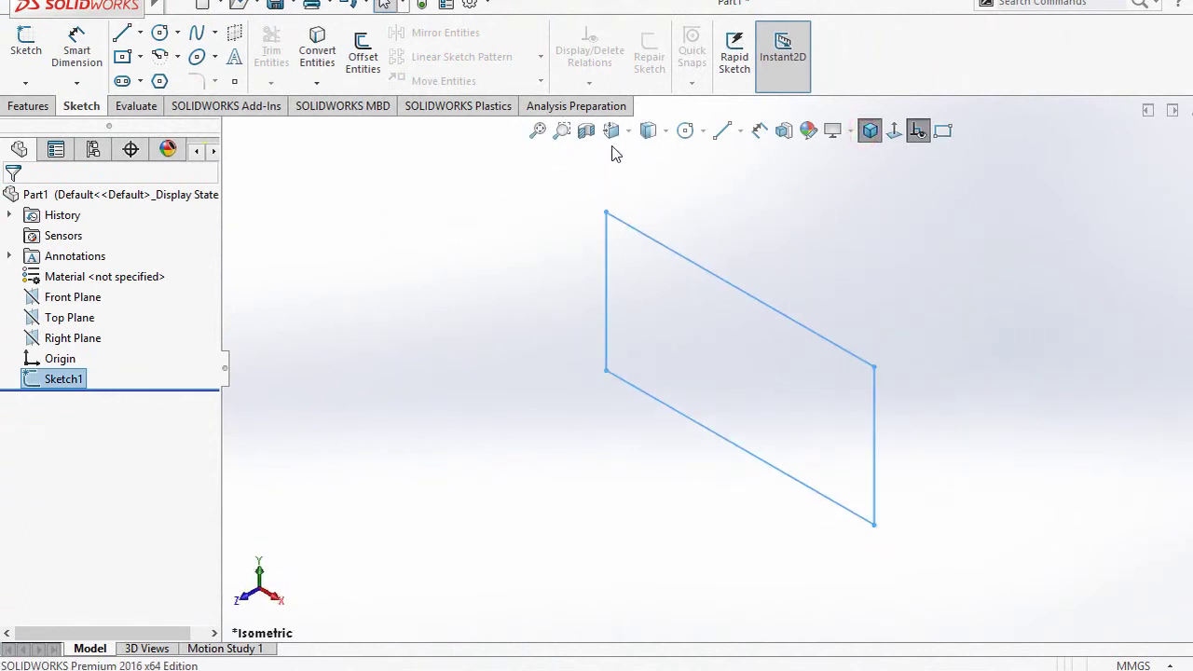
left_click(783, 129)
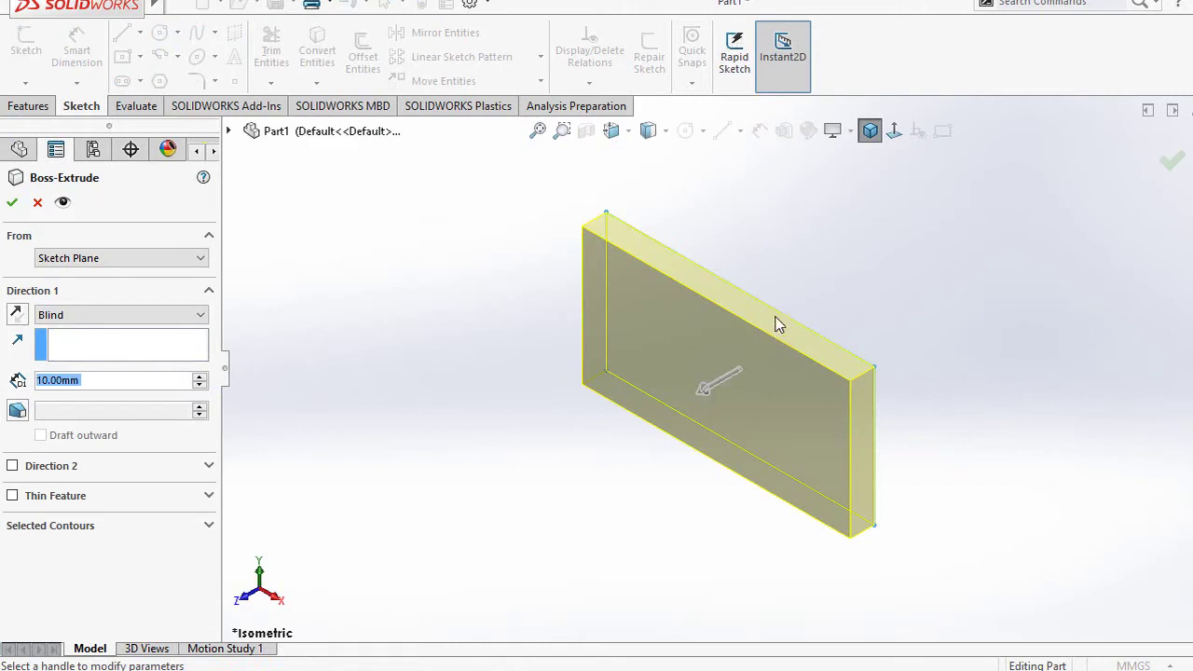
left_click(1172, 162)
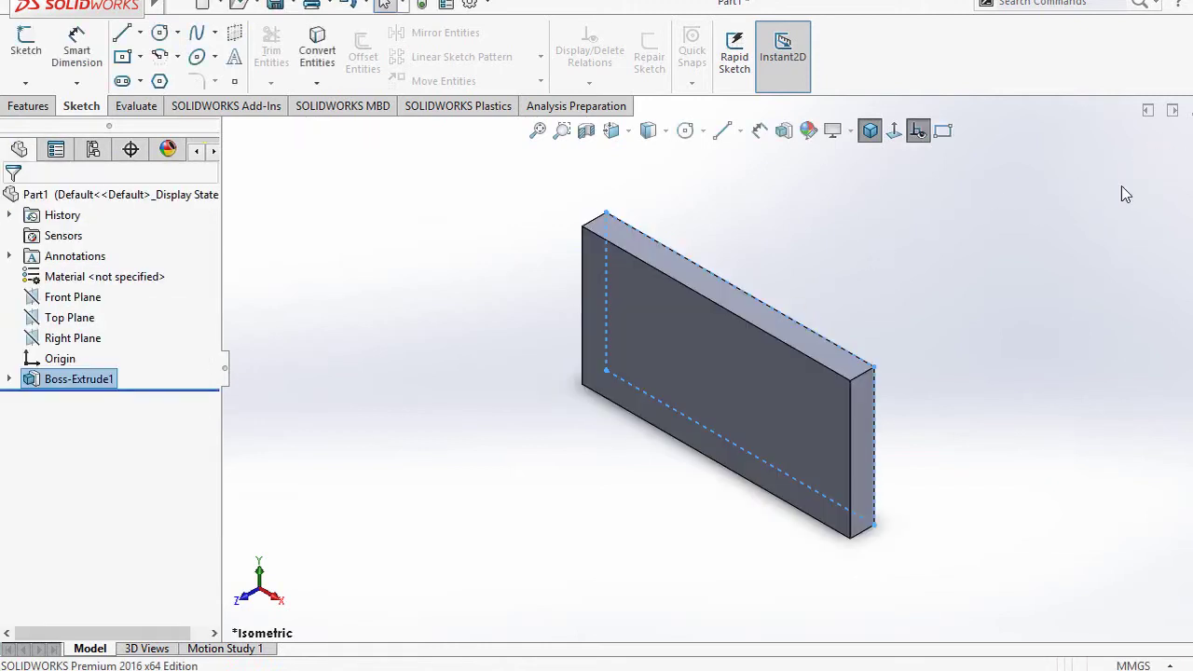
left_click(1047, 292)
middle_click_drag(1047, 293, 918, 324)
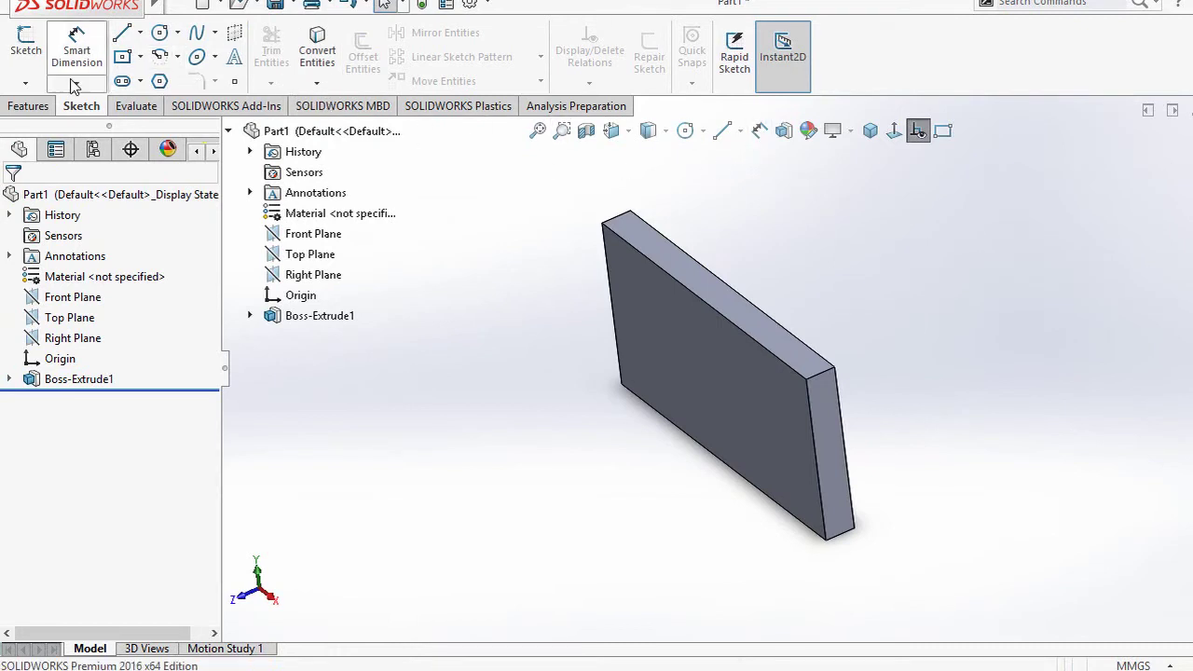
- Start a new sketch on the plate's front face, viewed normal to it
left_click(178, 3)
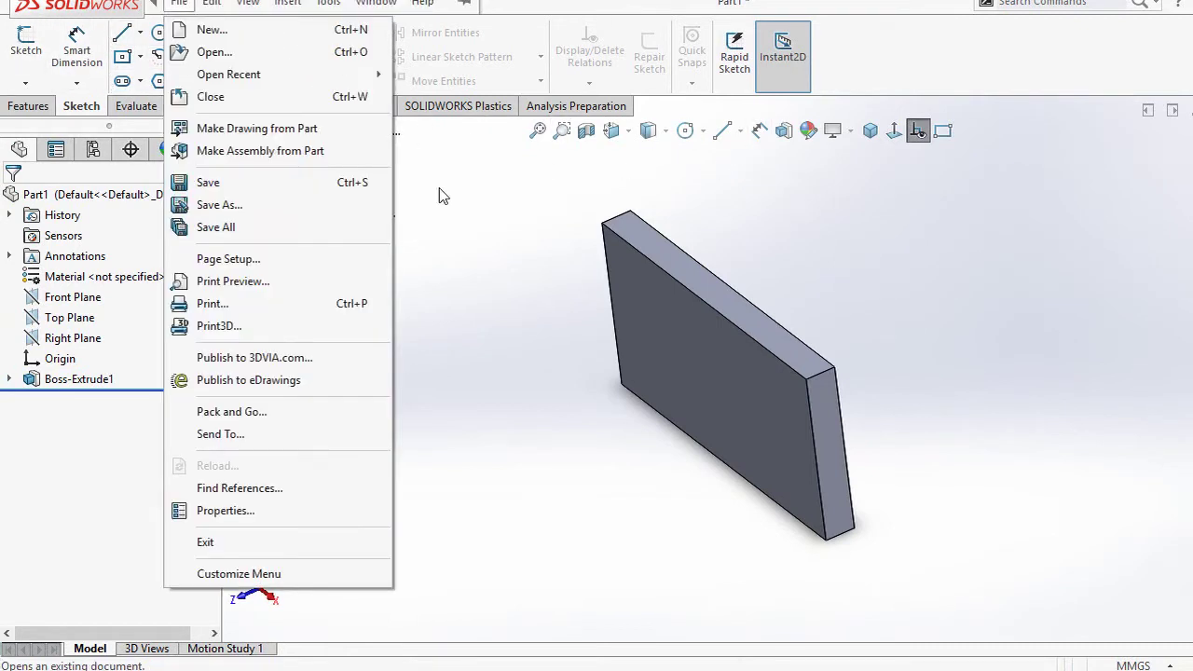
left_click(714, 362)
left_click(792, 304)
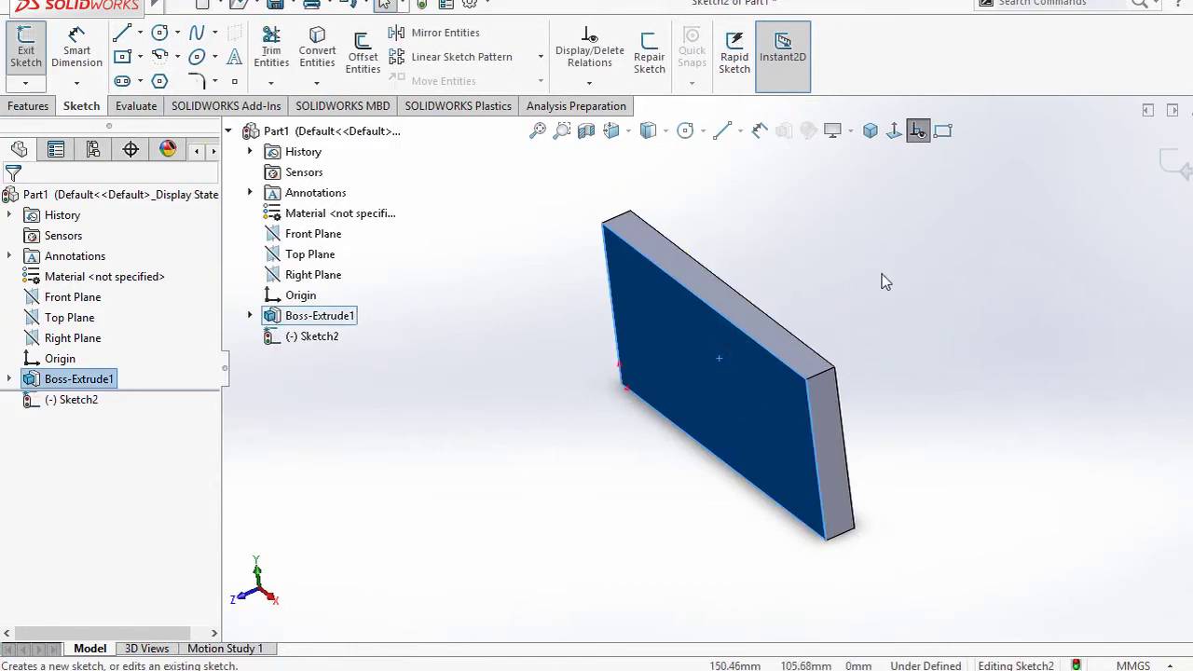
left_click(925, 280)
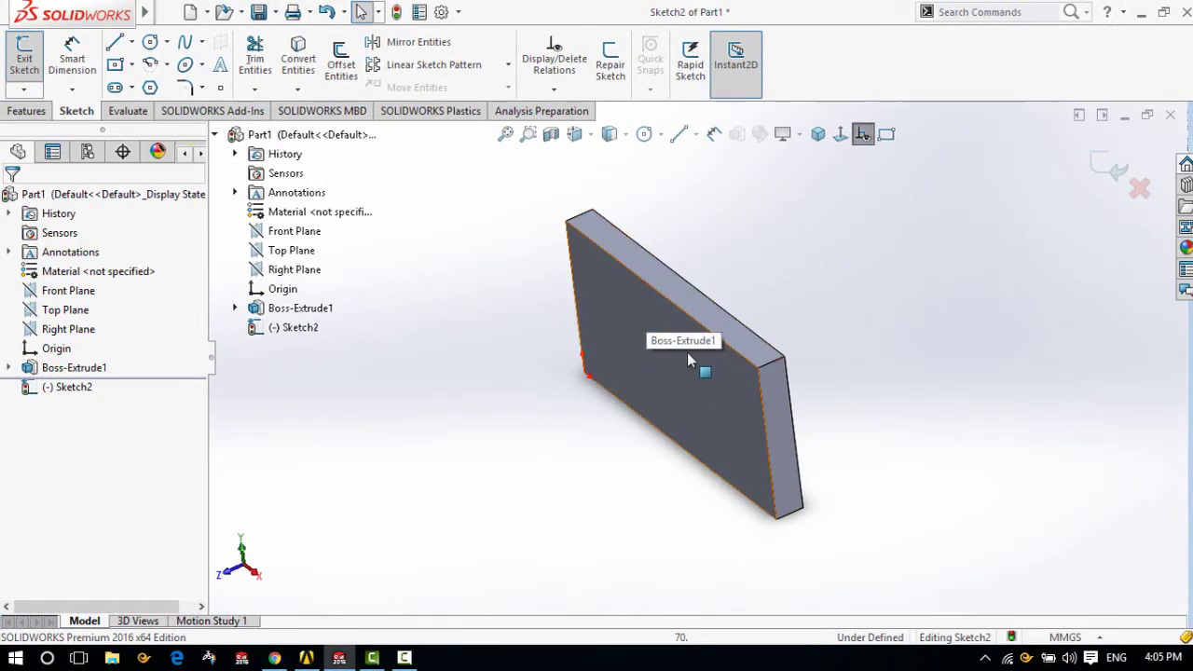
left_click(841, 136)
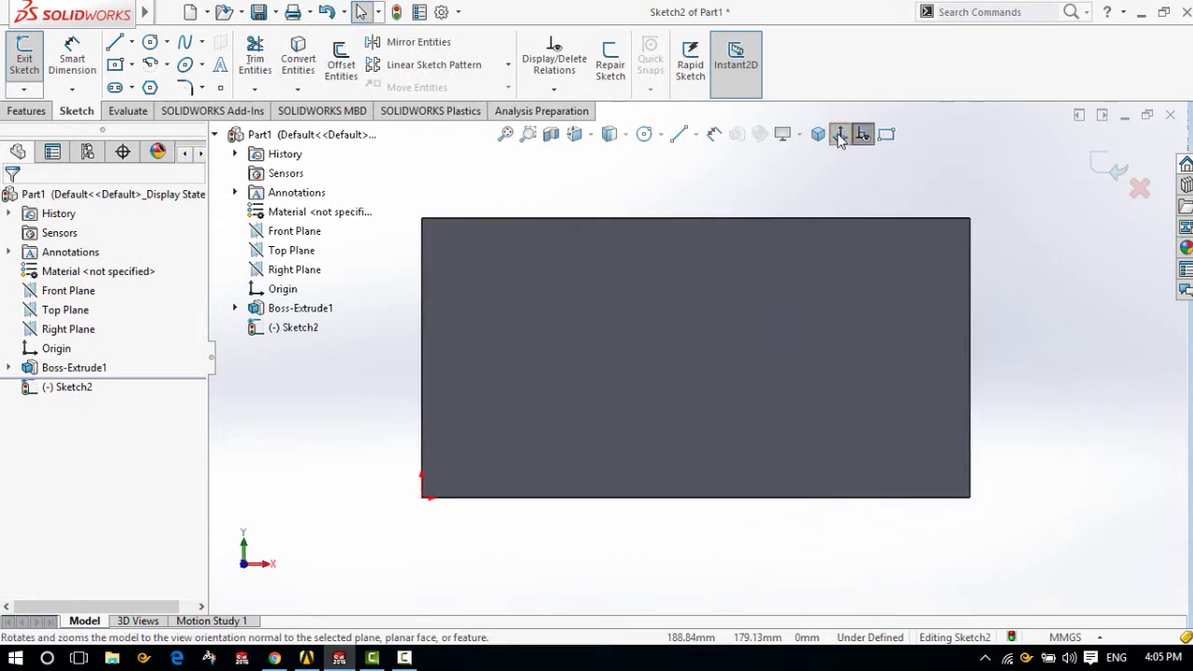
- Draw a centre circle of about 11.87 mm radius mid-face, then return to isometric
left_click(660, 135)
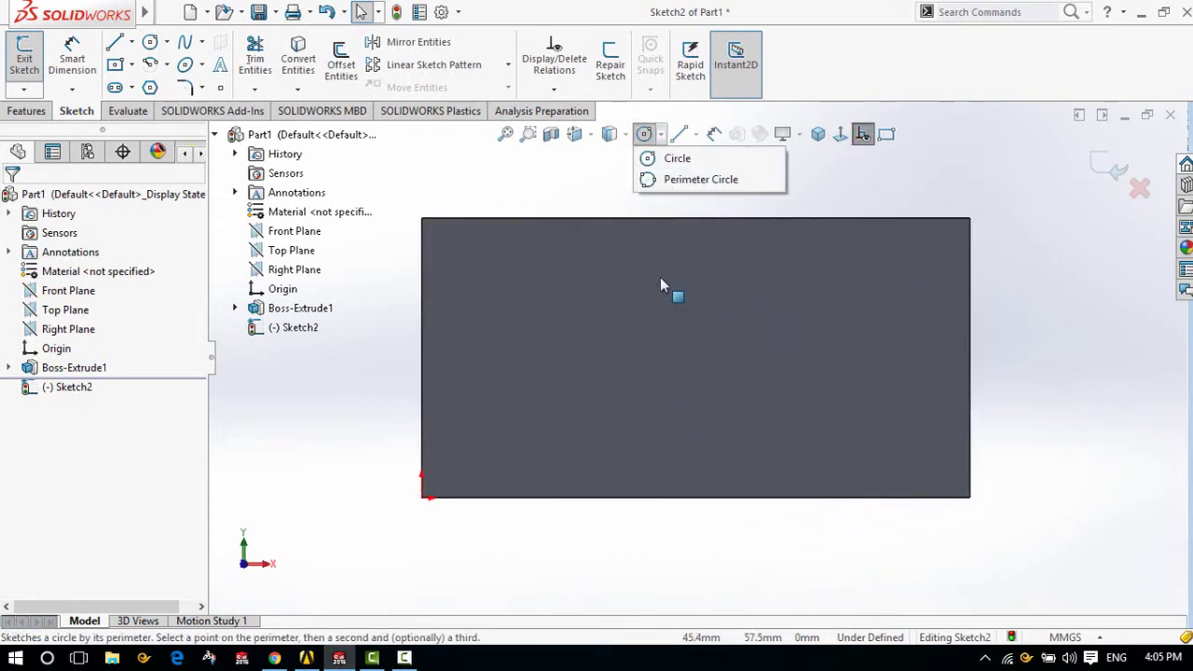
left_click(692, 160)
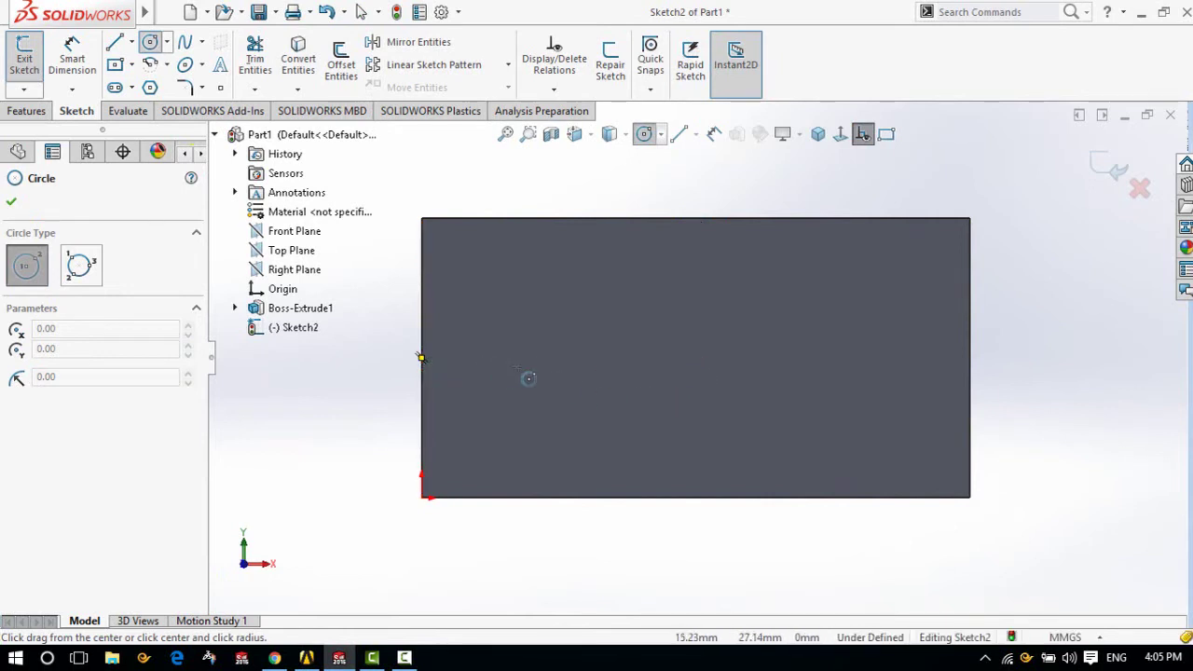
left_click(695, 357)
left_click(724, 308)
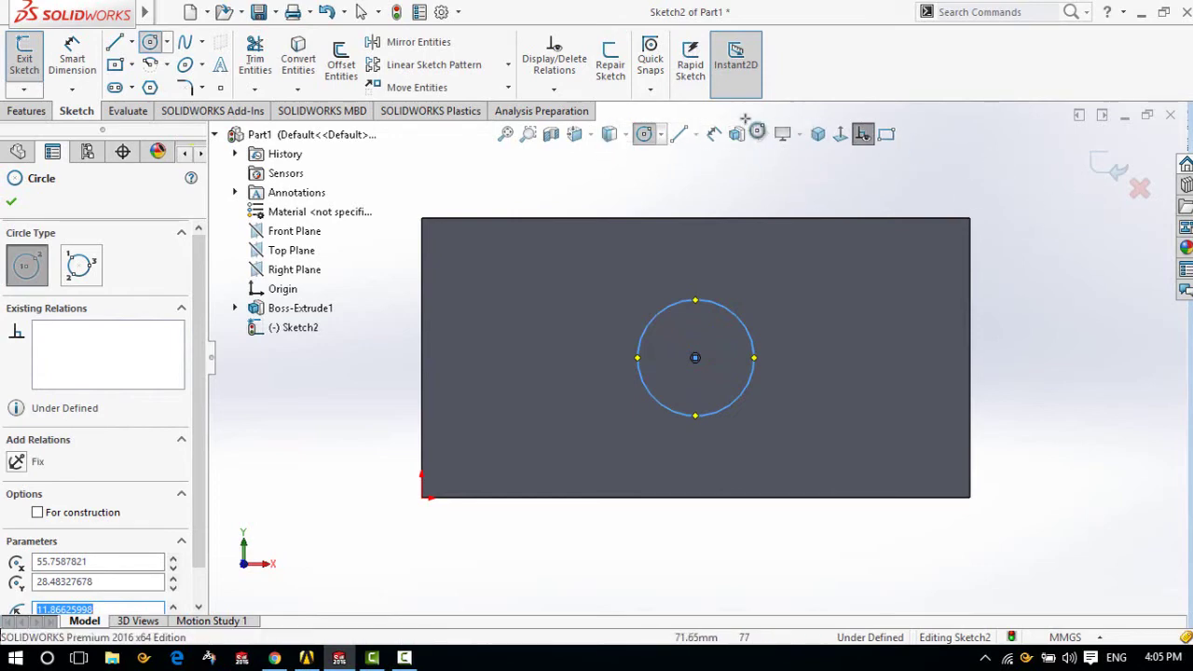
left_click(817, 135)
- Open Customize's command categories and browse through to the Features category
right_click(759, 61)
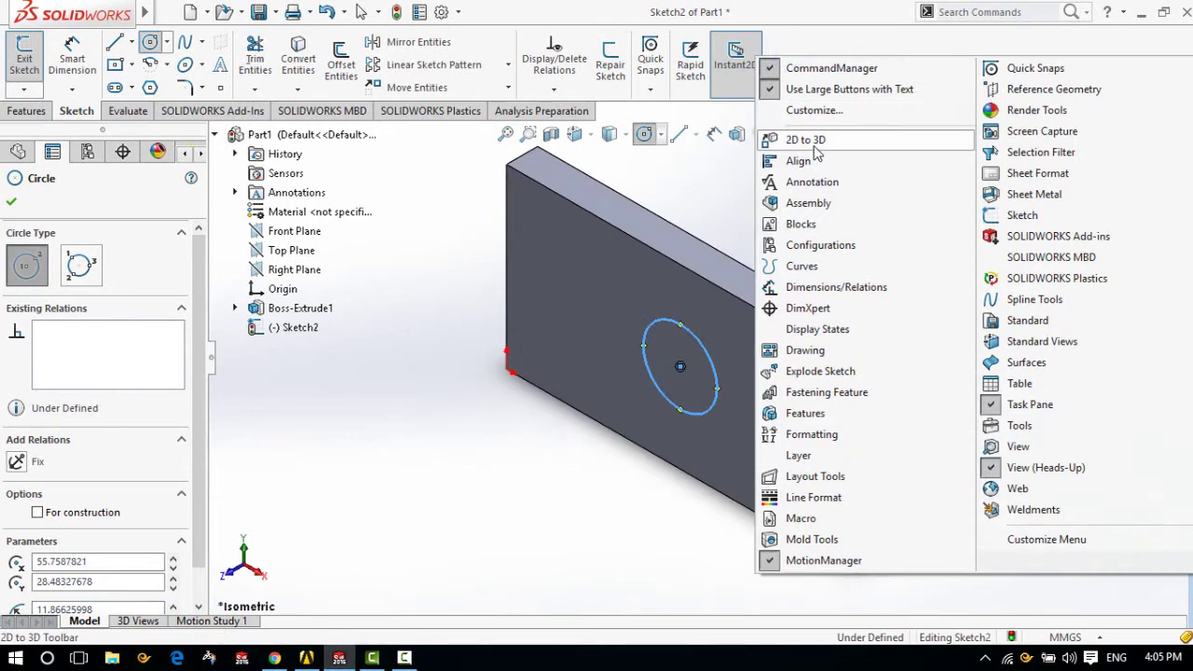
left_click(827, 109)
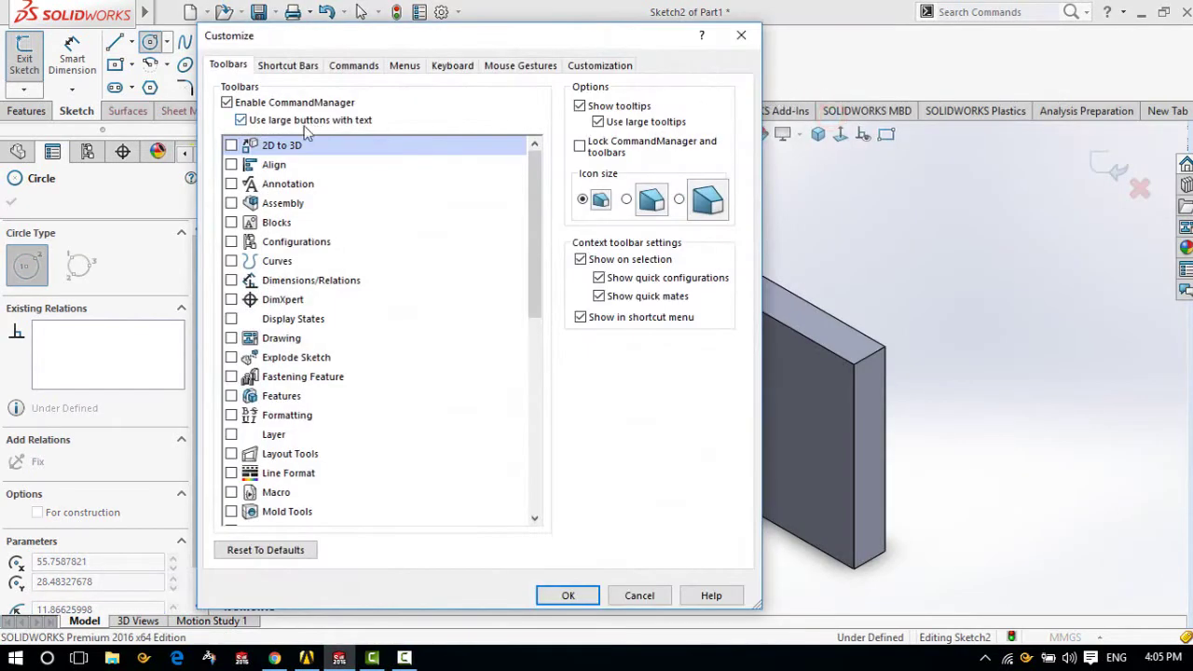
left_click(354, 65)
left_click(289, 183)
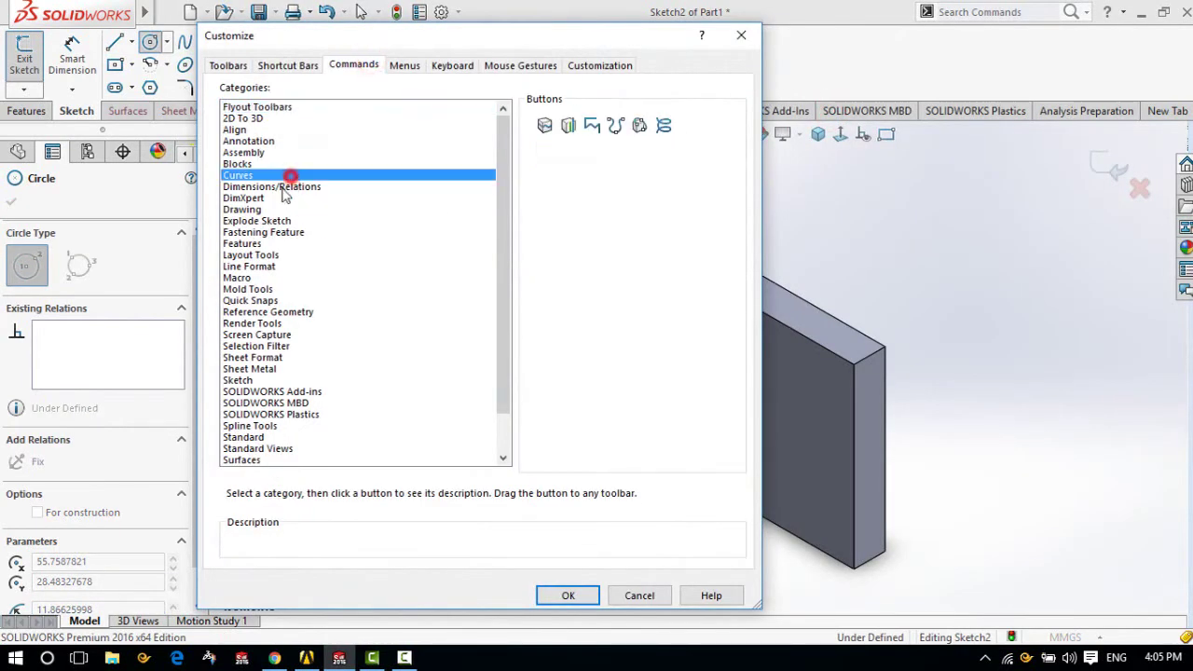
left_click(278, 206)
left_click(279, 289)
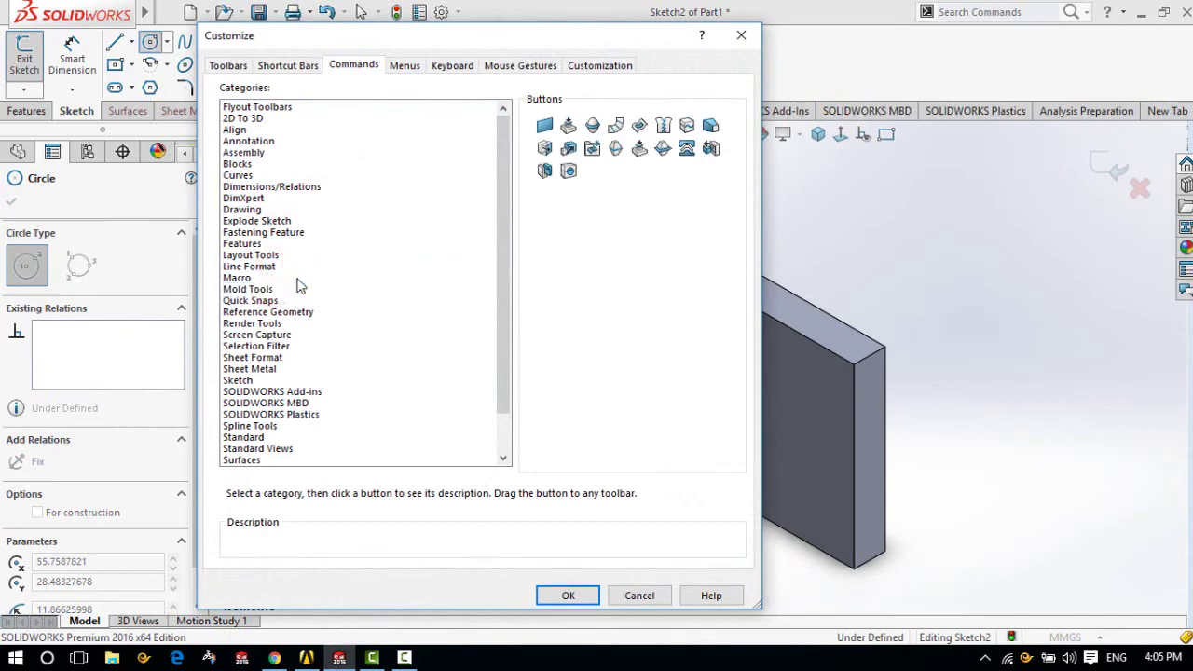
left_click(294, 300)
key("Down")
key("Down")
key("Down")
key("Down")
key("Down")
key("Down")
key("Down")
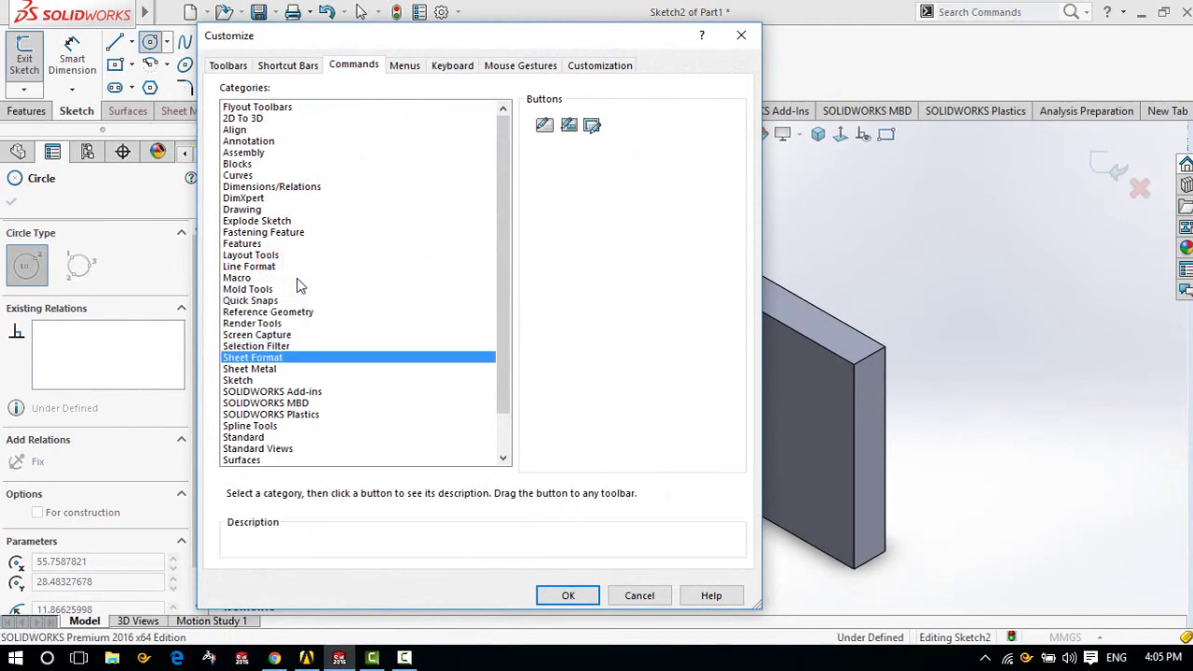
key("Down")
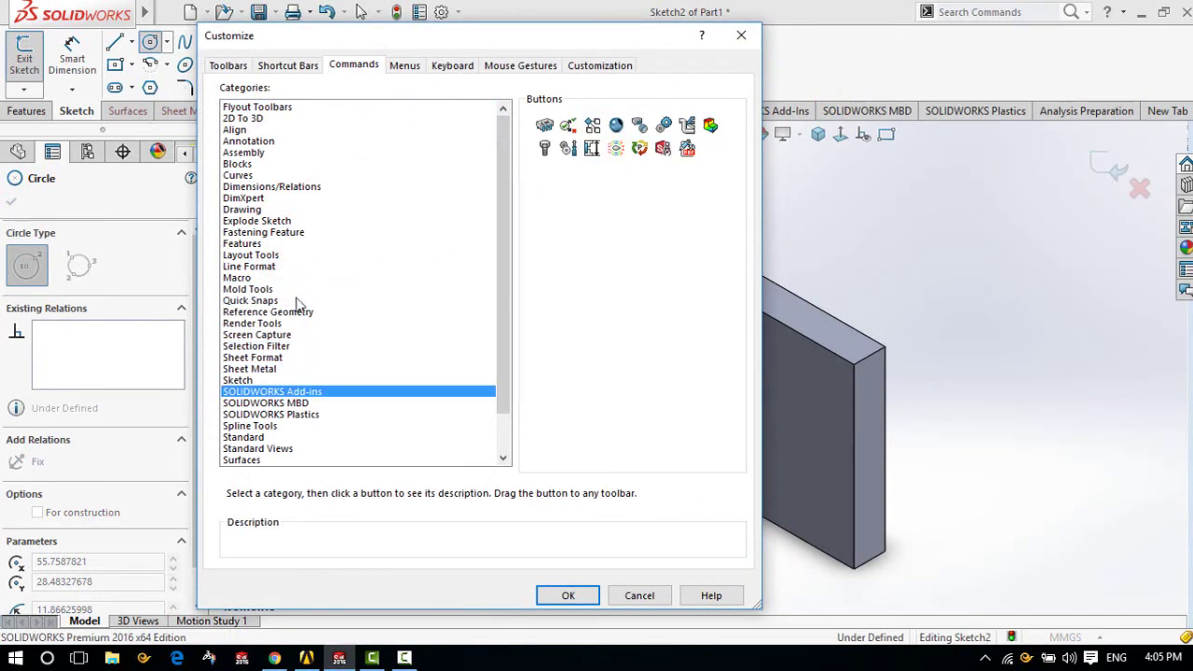
left_click(249, 244)
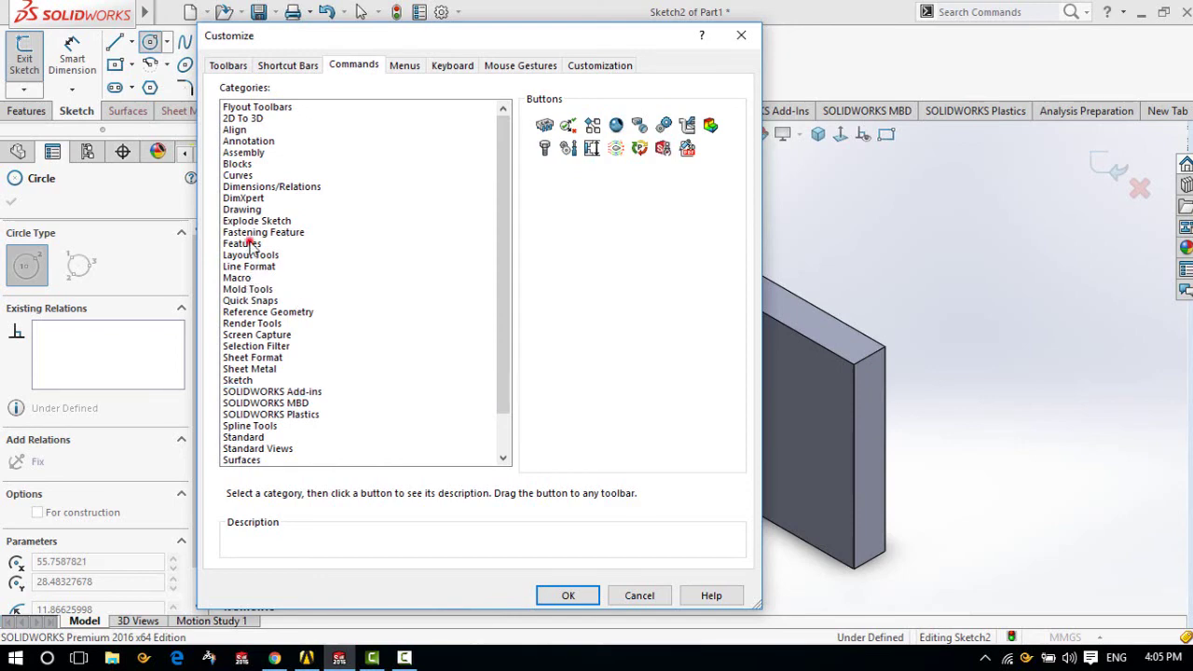
- Place the Extruded Cut command on the heads-up view toolbar
left_click_drag(667, 49, 626, 121)
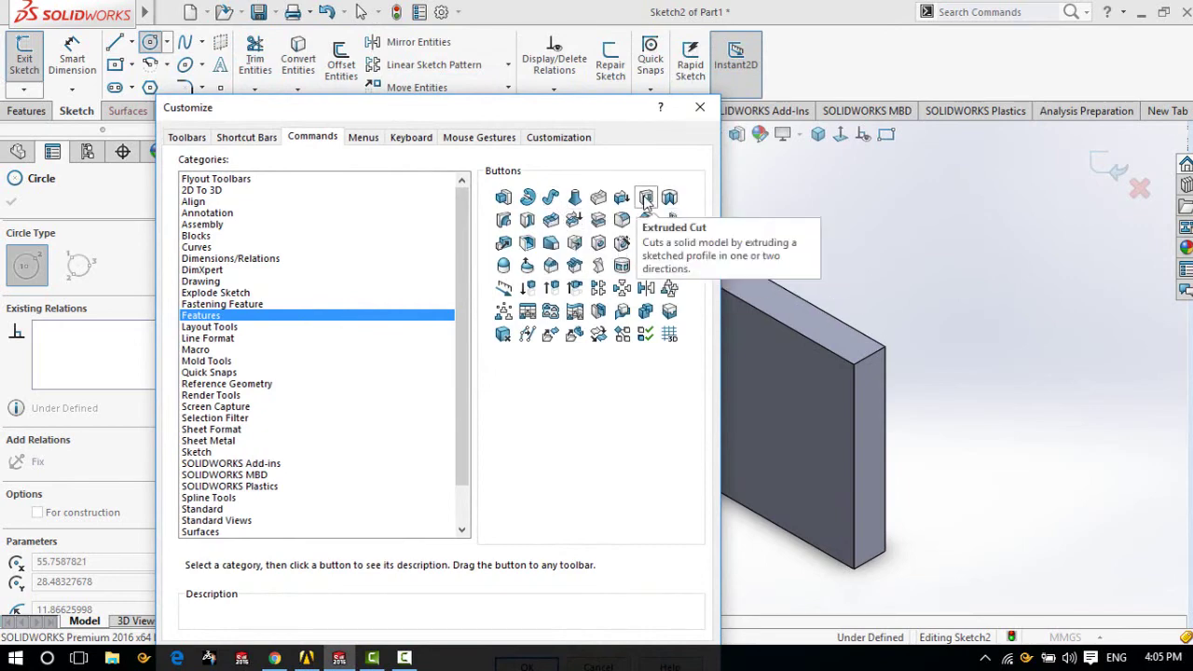
left_click_drag(645, 199, 753, 138)
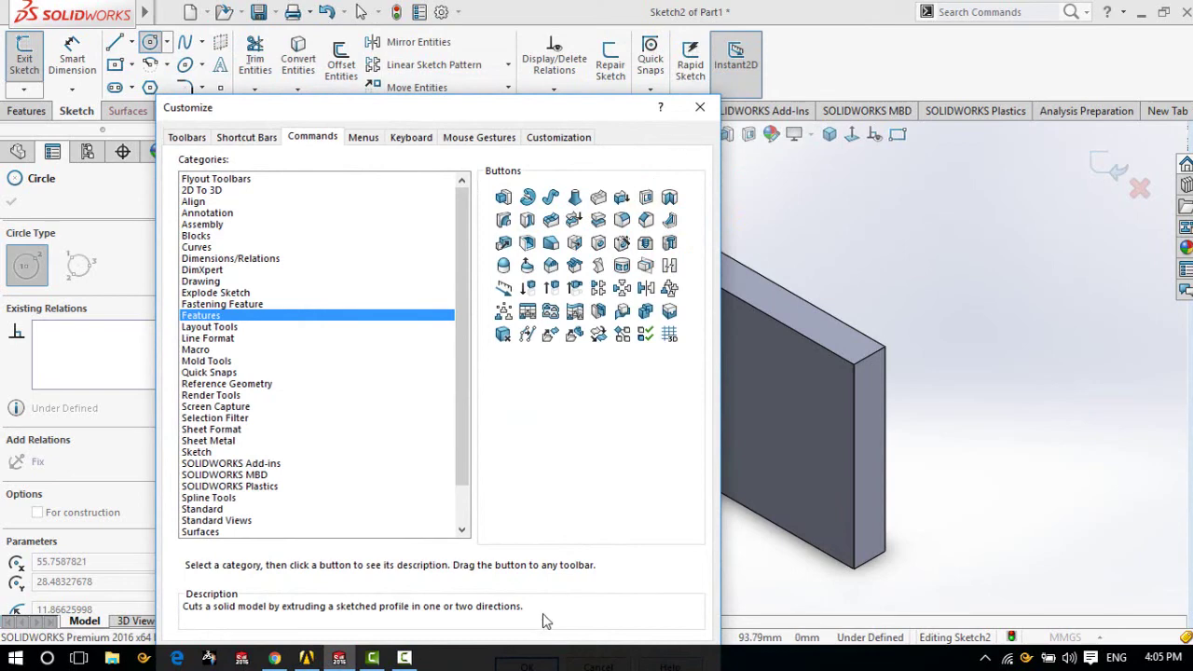
left_click_drag(550, 121, 564, 42)
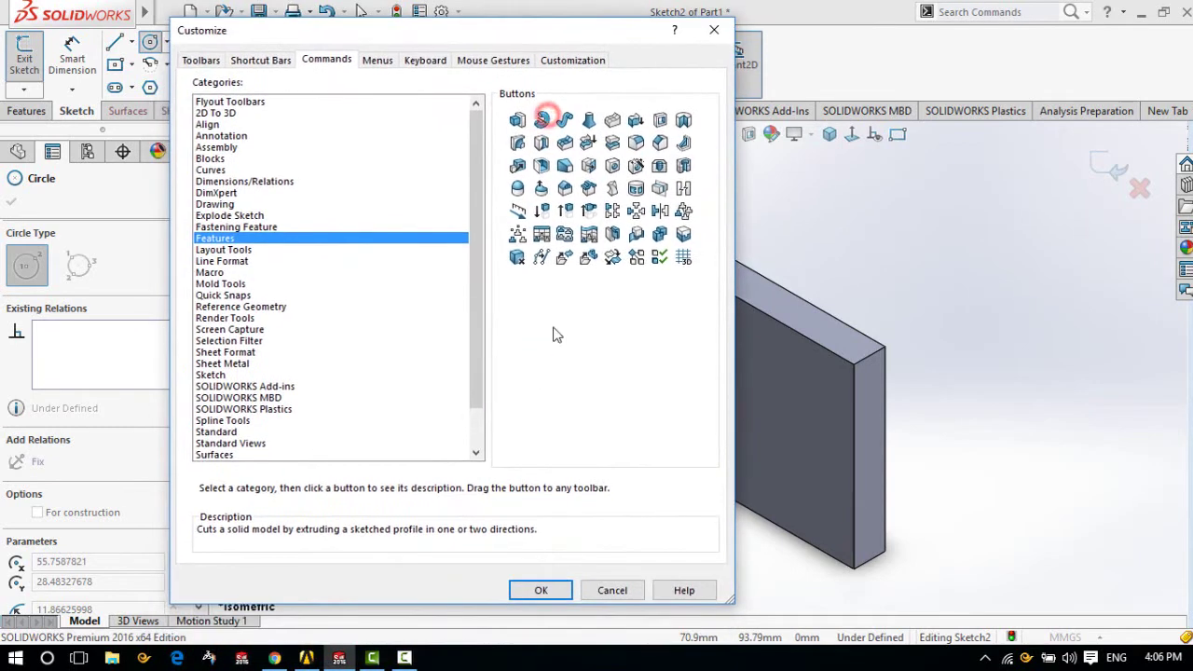
- Accept the toolbar customization and extrude-cut the Sketch2 circle Up To Next, leaving a round hole
left_click(541, 589)
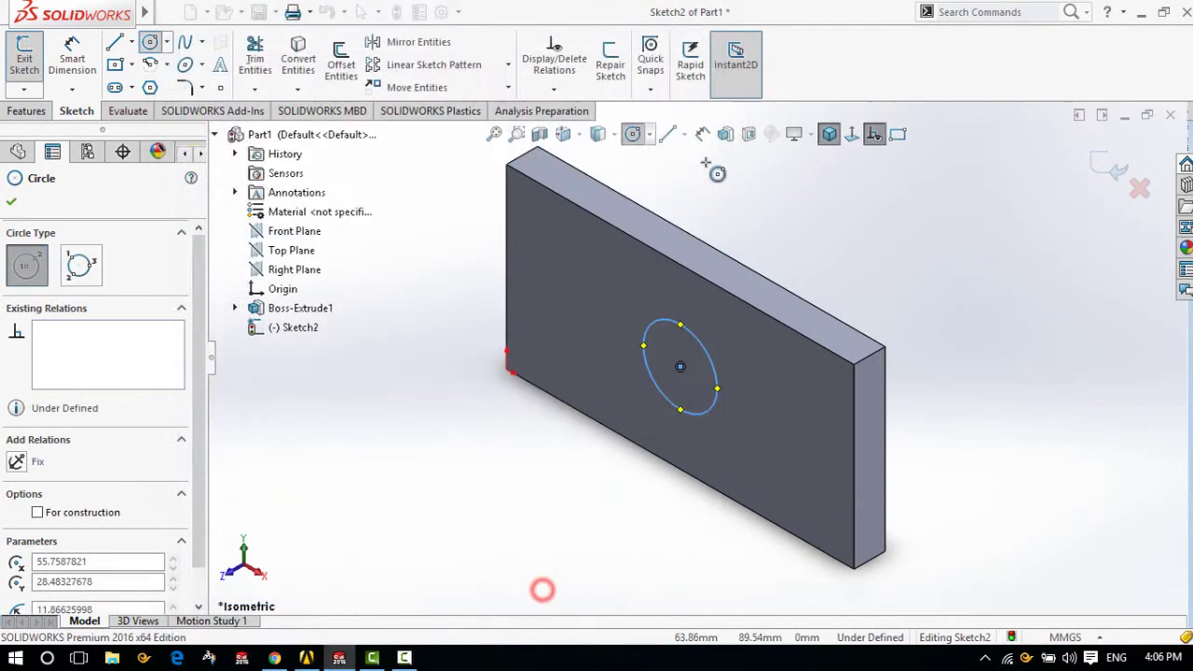
left_click(749, 134)
left_click(149, 264)
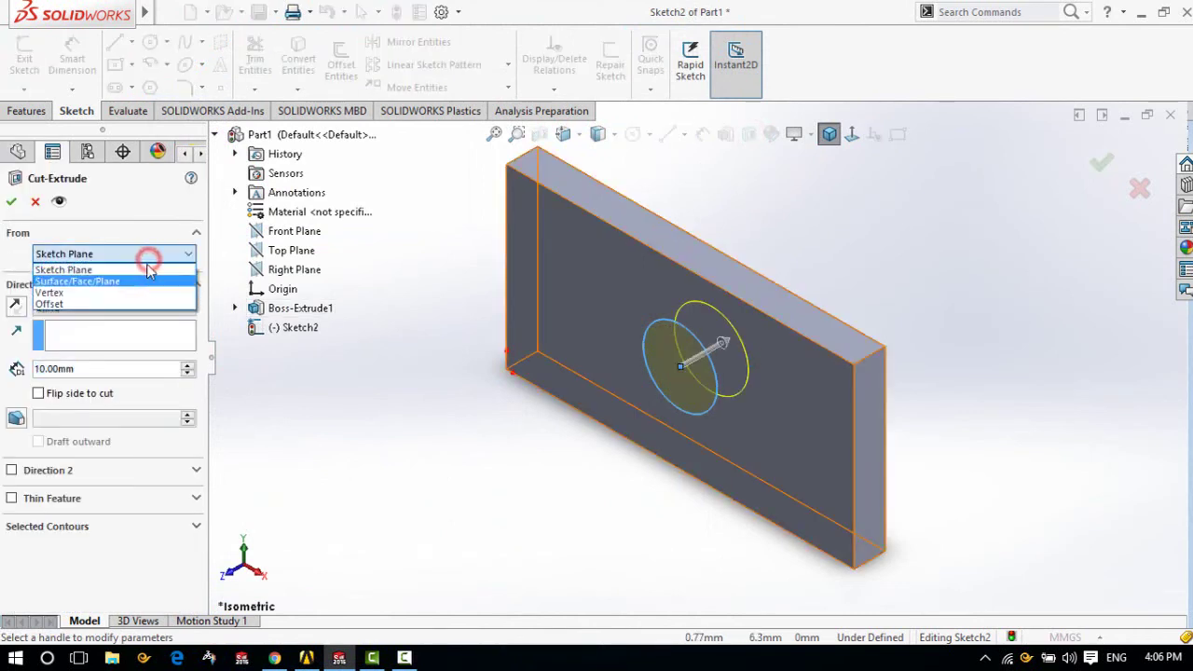
left_click(146, 247)
left_click(145, 307)
left_click(128, 371)
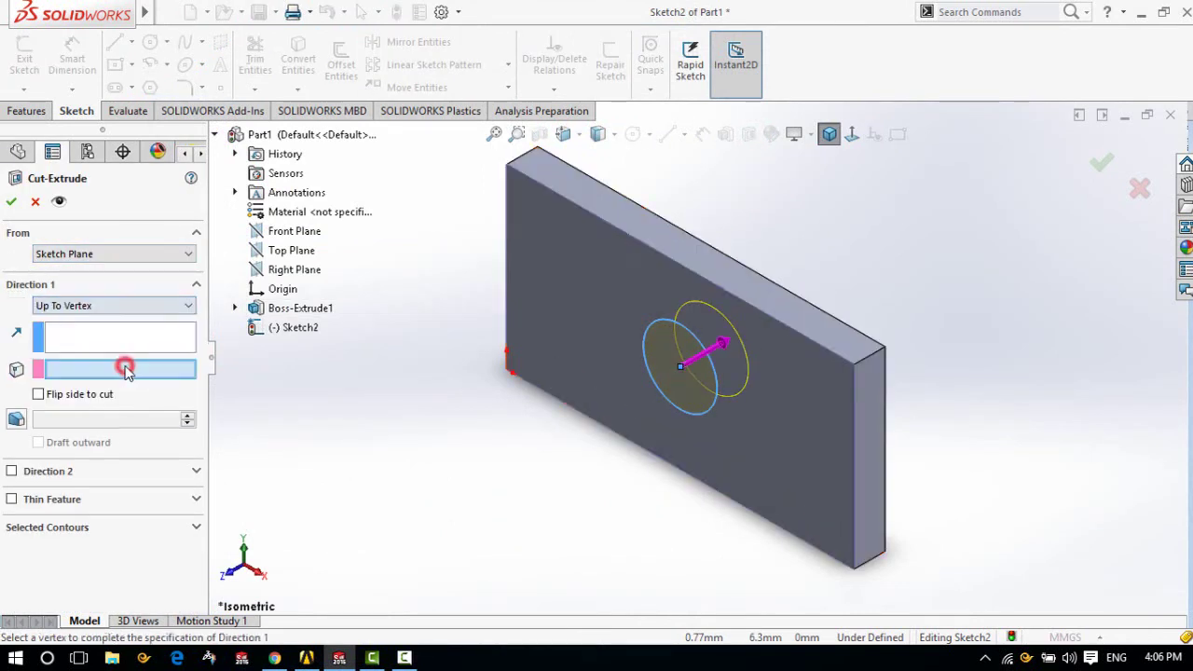
left_click(119, 306)
left_click(83, 356)
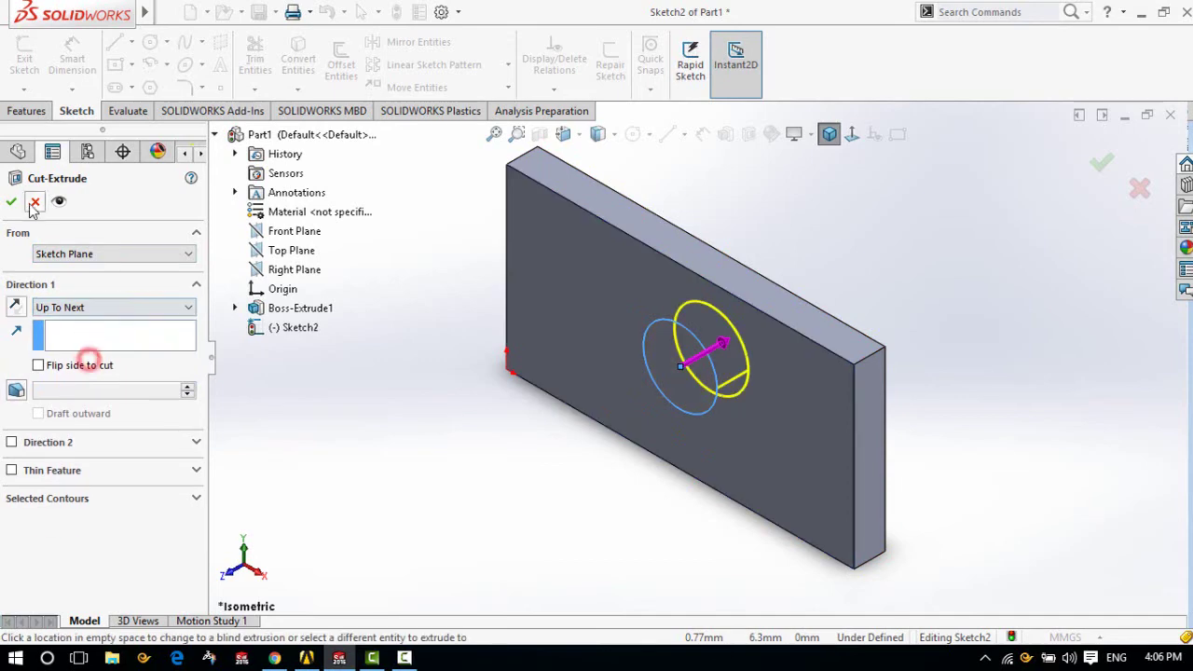
left_click(11, 200)
middle_click_drag(855, 255, 772, 222)
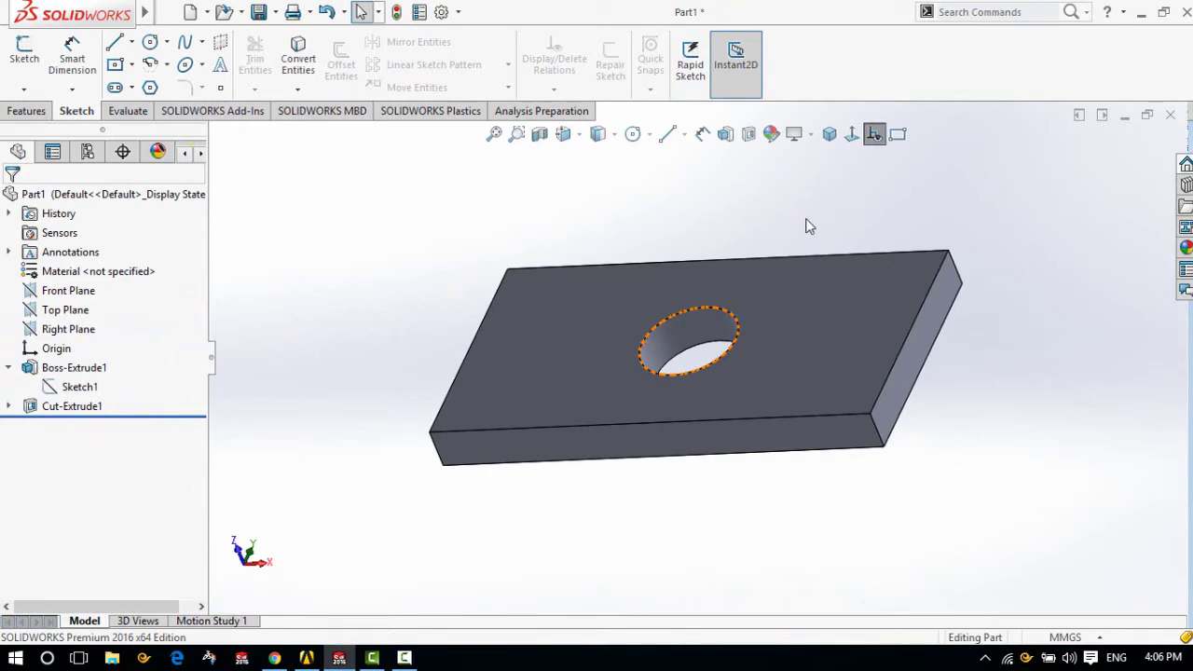
- View the holed plate from the Bottom, then turn it back to Isometric
left_click(567, 136)
left_click(575, 294)
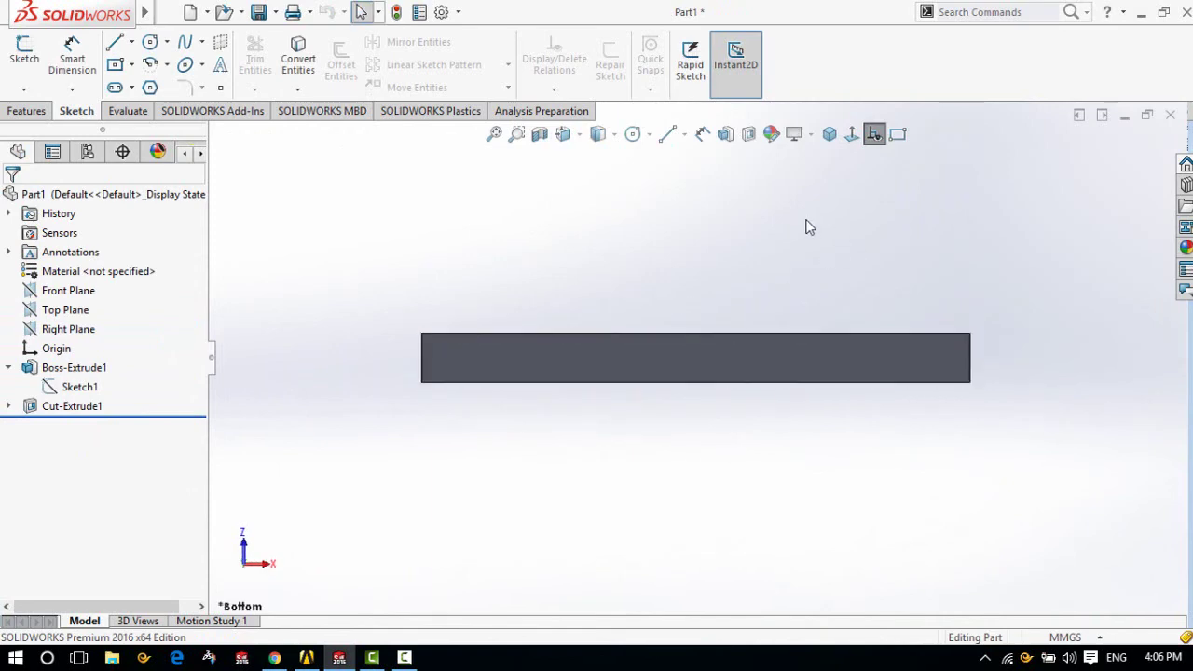
key("space")
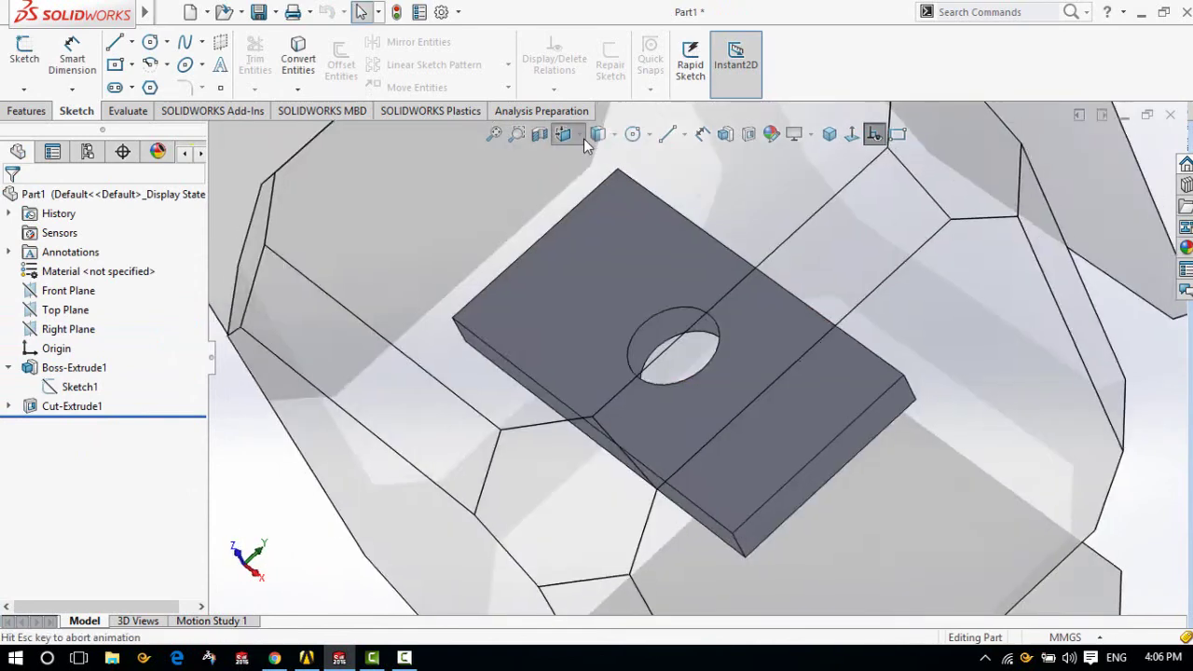
left_click(565, 136)
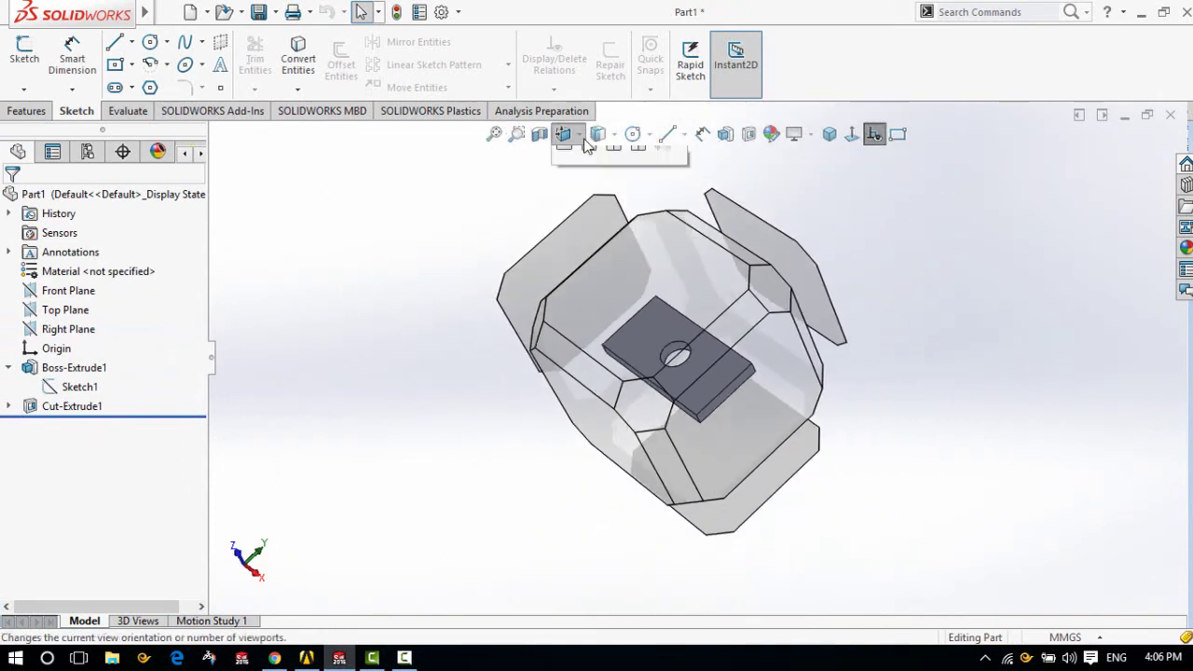
left_click(661, 183)
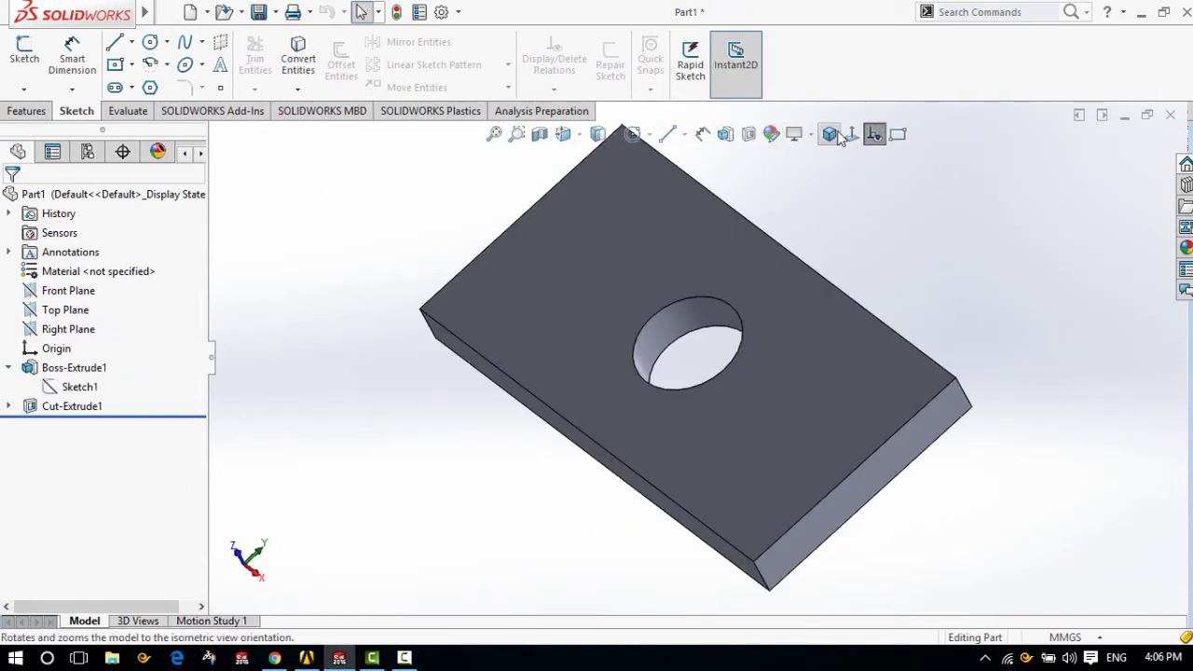
left_click(832, 135)
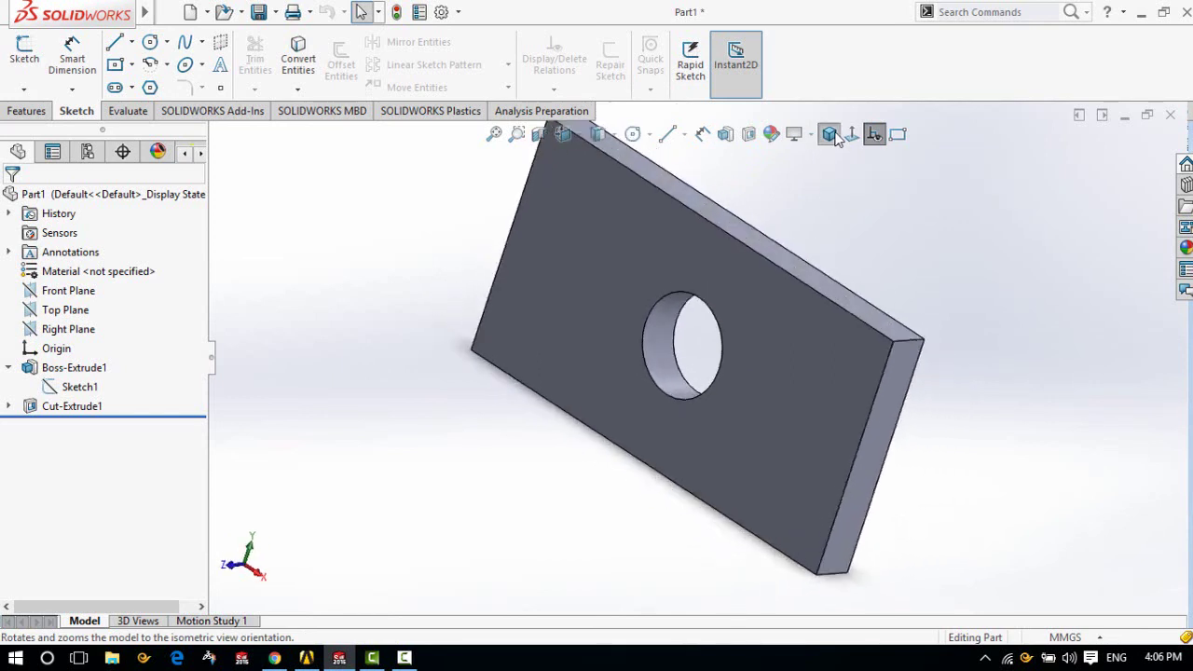